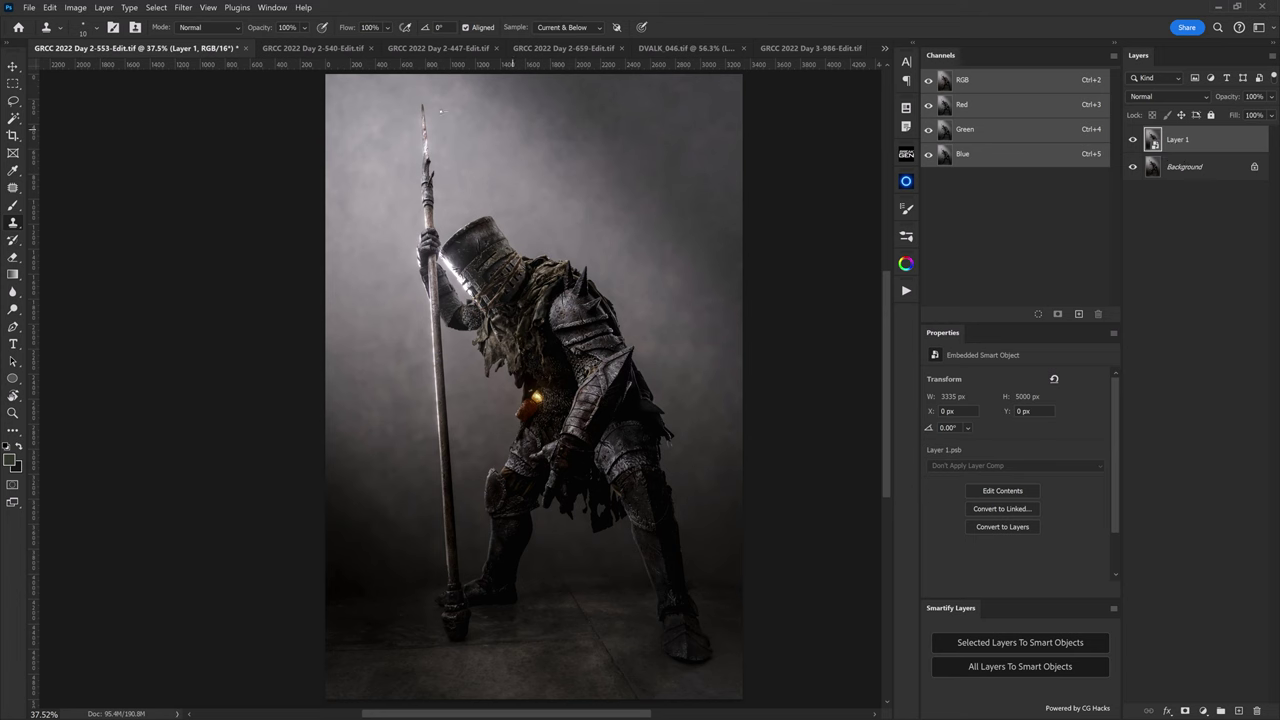
# Launch Retouch4me Color Match on the knight photo from the Filter menu
pyautogui.click(184, 8)
pyautogui.moveTo(263, 305)
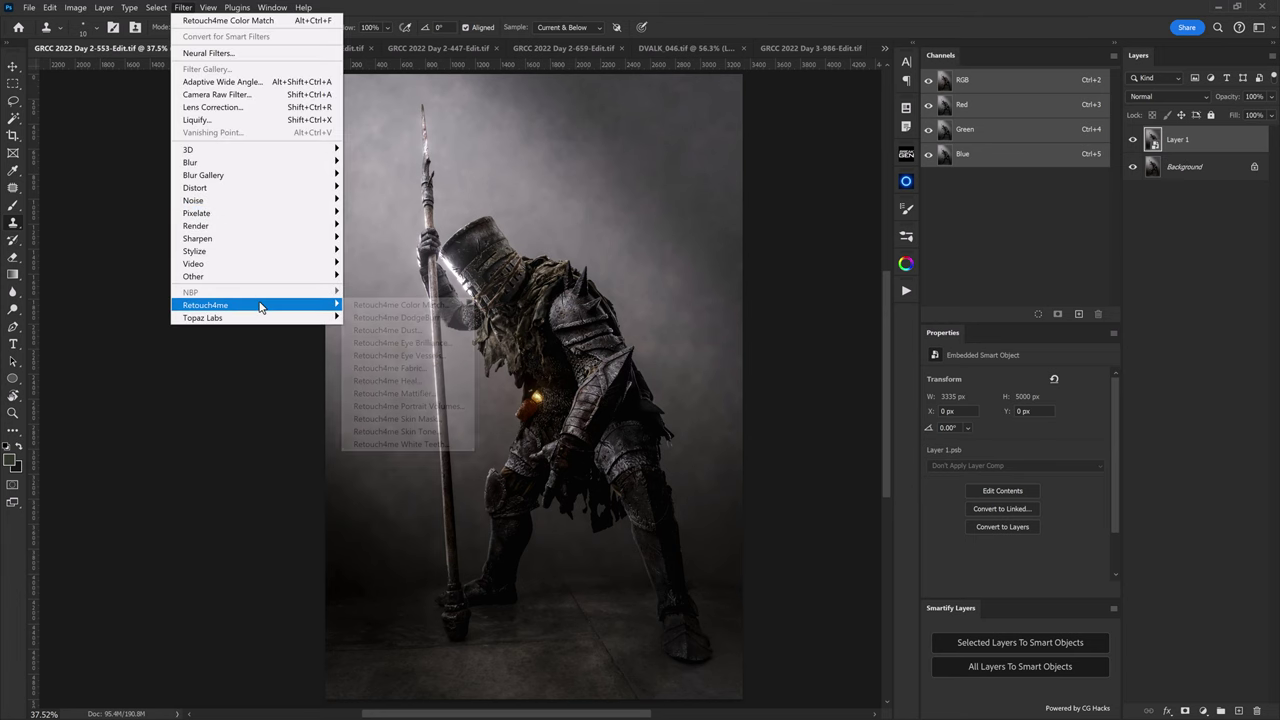
pyautogui.click(412, 307)
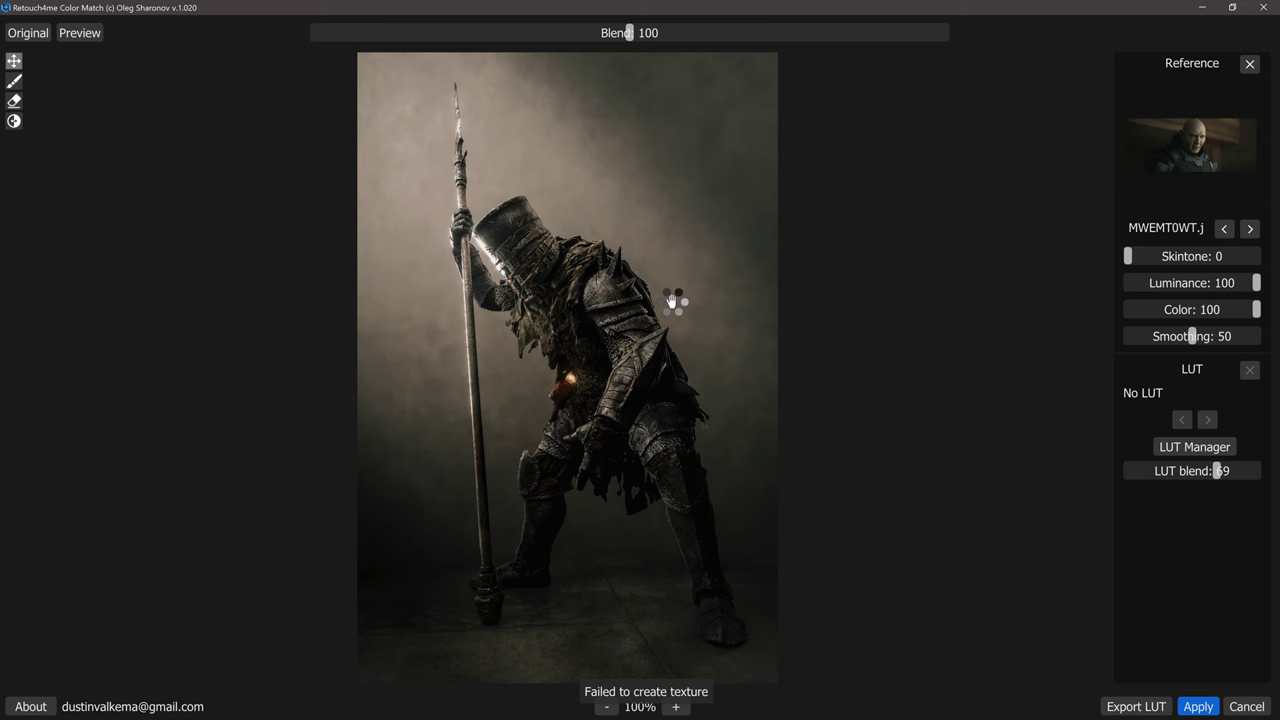
# Compare with the original, view the skin mask, and try Blend 200 before returning to 100
pyautogui.click(38, 35)
pyautogui.click(38, 35)
pyautogui.click(81, 32)
pyautogui.moveTo(628, 36); pyautogui.dragTo(717, 38)
pyautogui.moveTo(631, 40); pyautogui.dragTo(628, 41)
# Clear the reference image from the Reference panel
pyautogui.click(1249, 65)
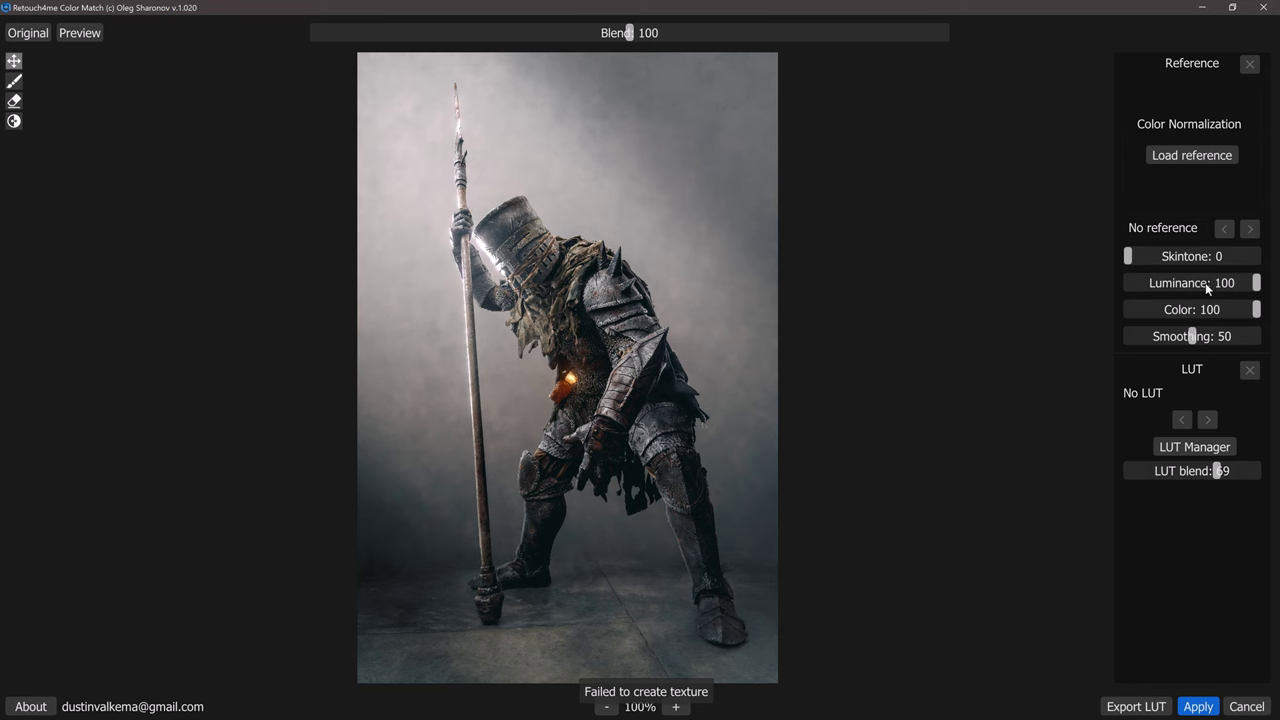
# Load 1XZKBP4I.jpg from the LUT REFS folder as the reference image
pyautogui.click(1176, 158)
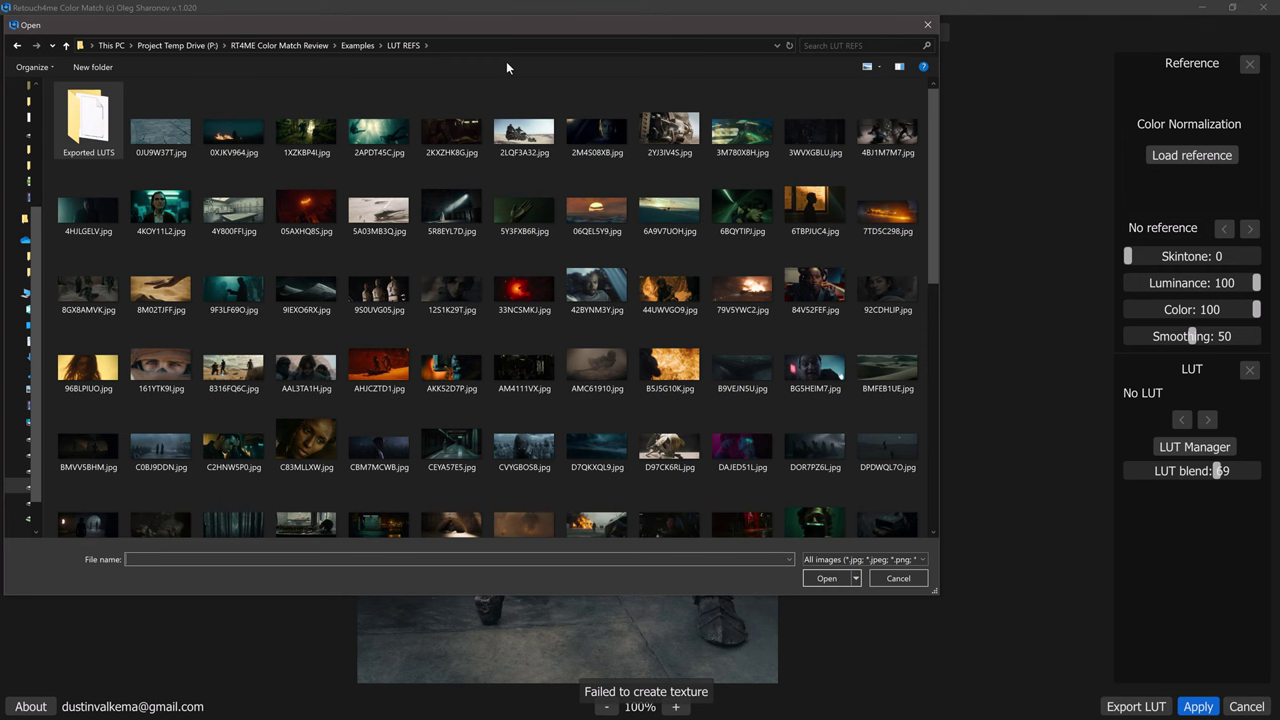
pyautogui.doubleClick(310, 128)
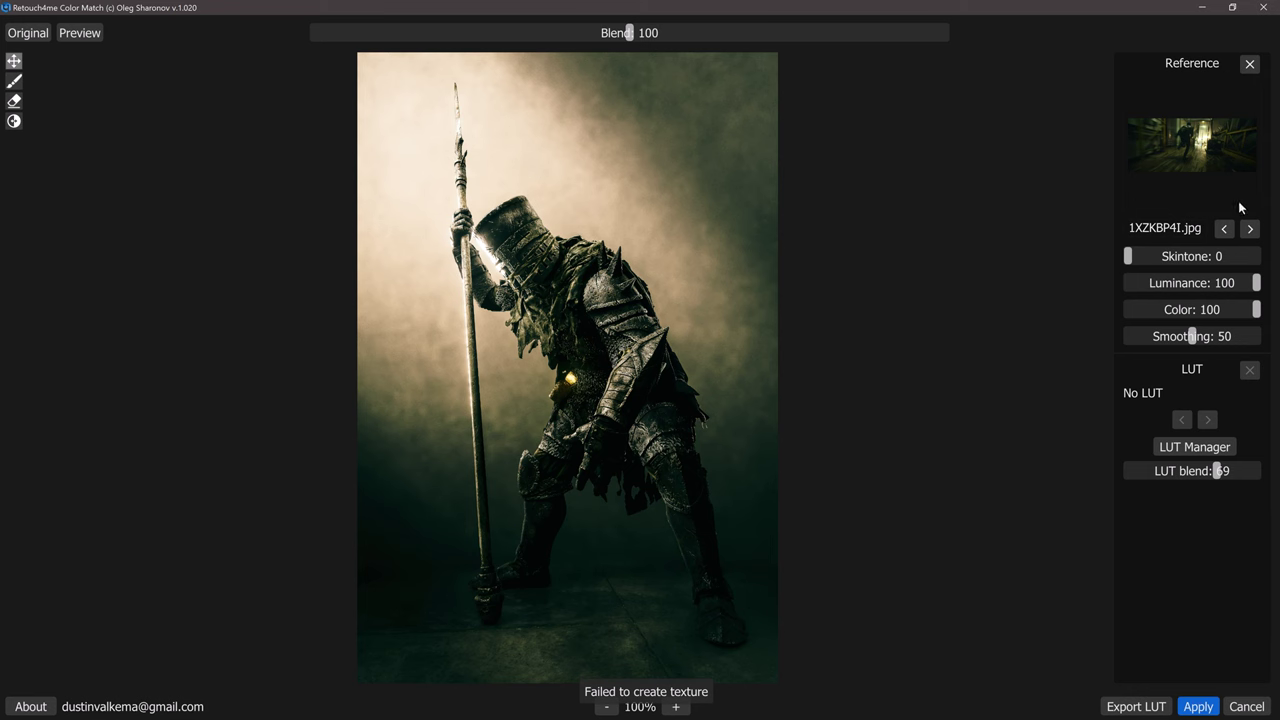
# Step the reference forward past 2APDT45C.jpg to 2KXZHK8G.jpg
pyautogui.click(1250, 230)
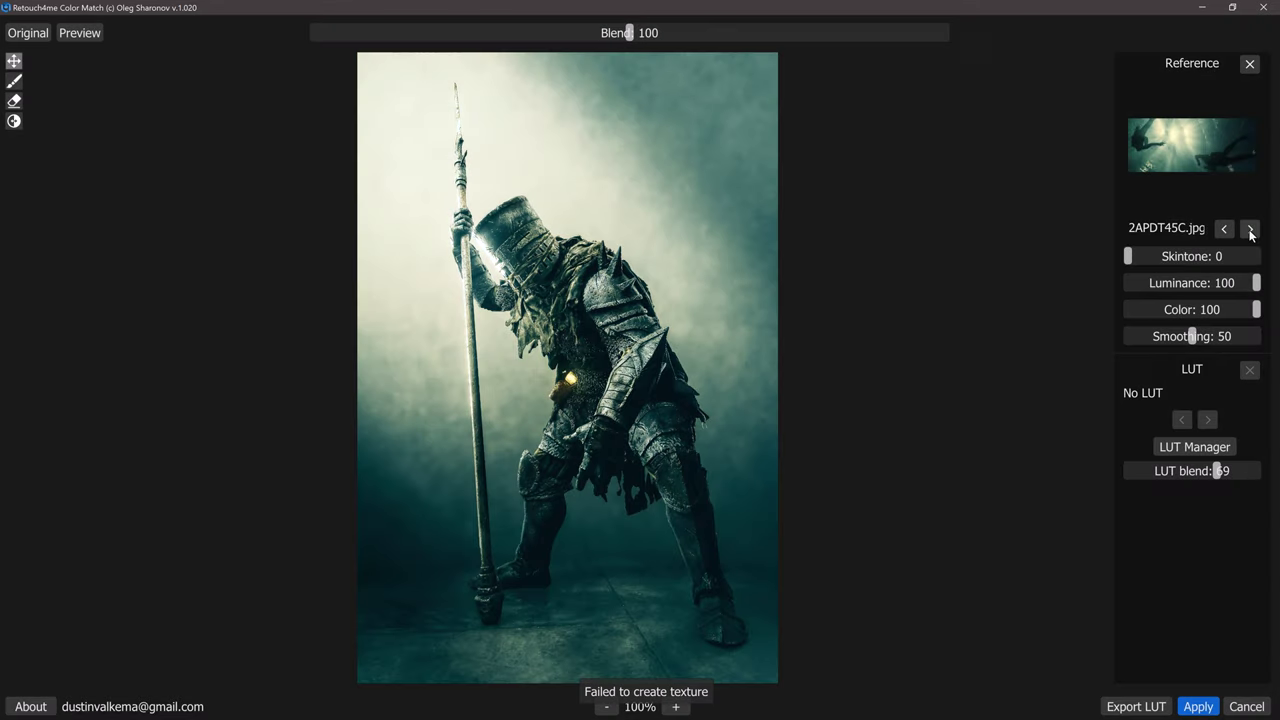
pyautogui.click(1250, 230)
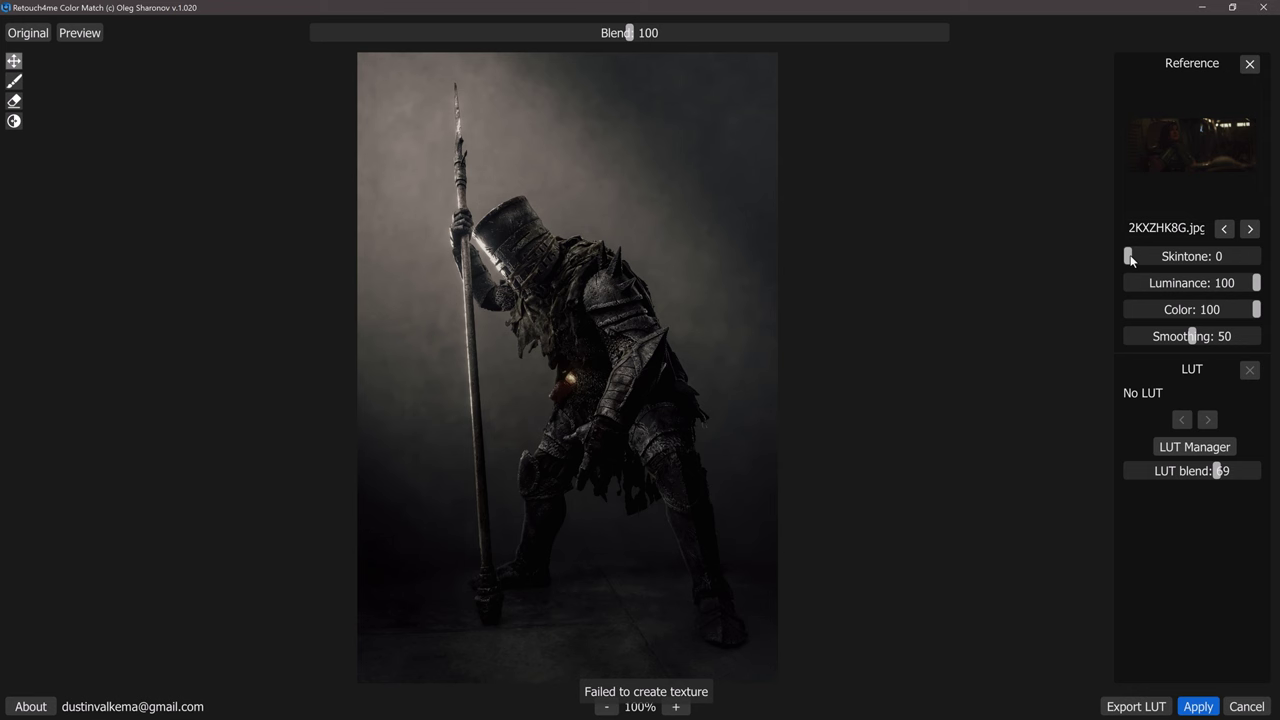
# Test the Skintone, Color and Smoothing sliders, resetting Color to 100
pyautogui.moveTo(1131, 260)
pyautogui.mouseDown()
pyautogui.moveTo(1272, 262)
pyautogui.moveTo(1122, 258)
pyautogui.mouseUp()
pyautogui.moveTo(1257, 311); pyautogui.dragTo(1127, 316)
pyautogui.doubleClick(1198, 311)
pyautogui.moveTo(1194, 339); pyautogui.dragTo(1257, 338)
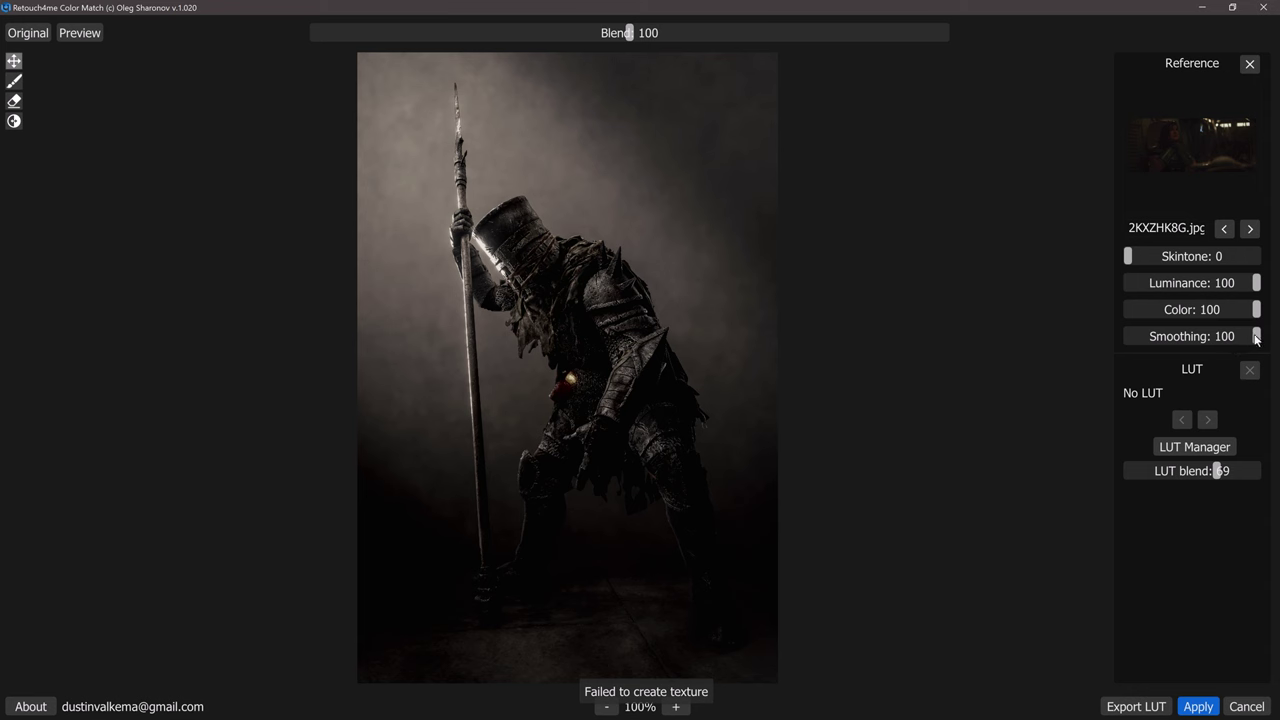
pyautogui.moveTo(1255, 338); pyautogui.dragTo(1116, 339)
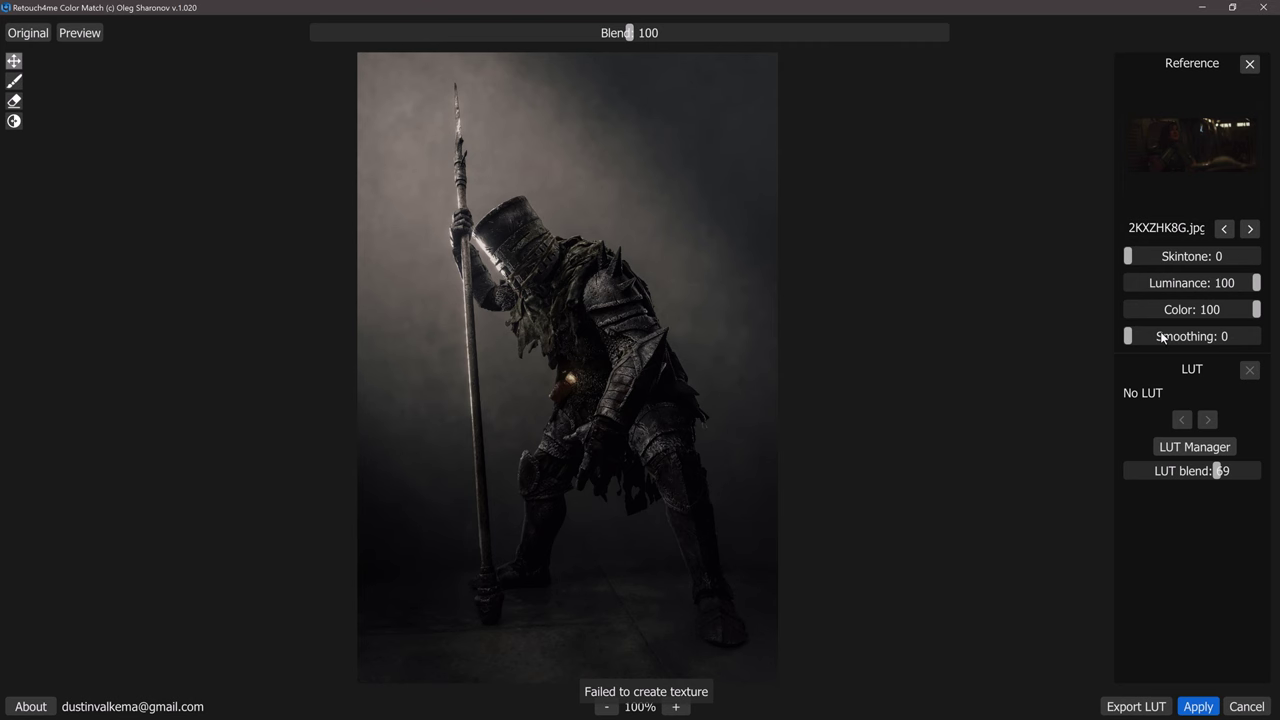
# Advance the reference via 2LQF3A32.jpg to 2YJ3IV4S.jpg, with Smoothing back at 50
pyautogui.click(1249, 229)
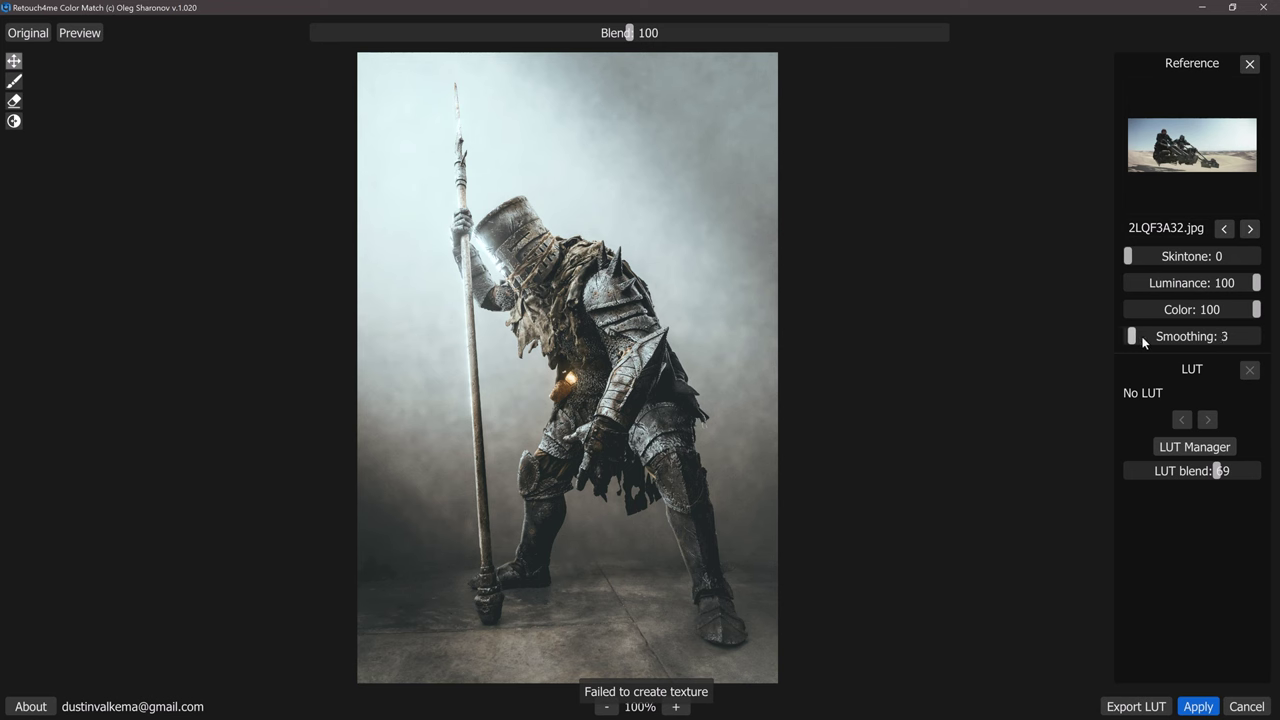
pyautogui.moveTo(1146, 338); pyautogui.dragTo(1196, 342)
pyautogui.click(1250, 229)
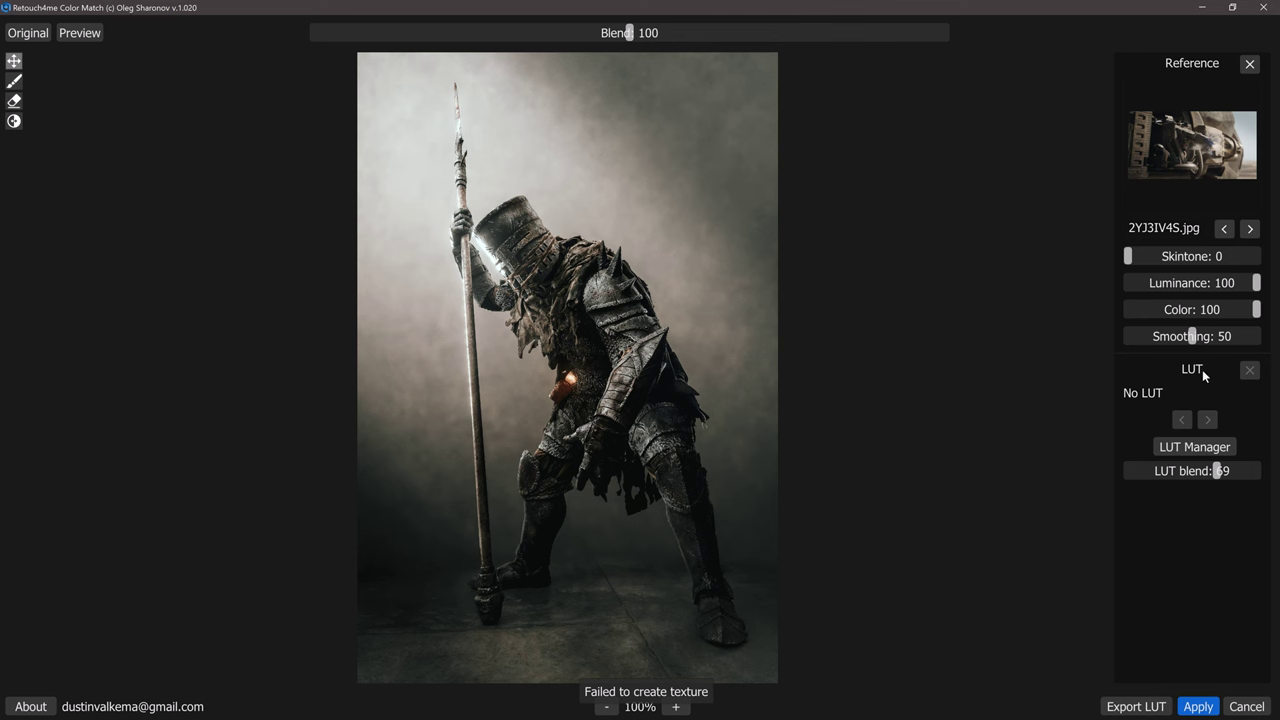
# Apply the NYsleep LUT from the LUT Manager's Users' Uploads collection
pyautogui.click(1156, 447)
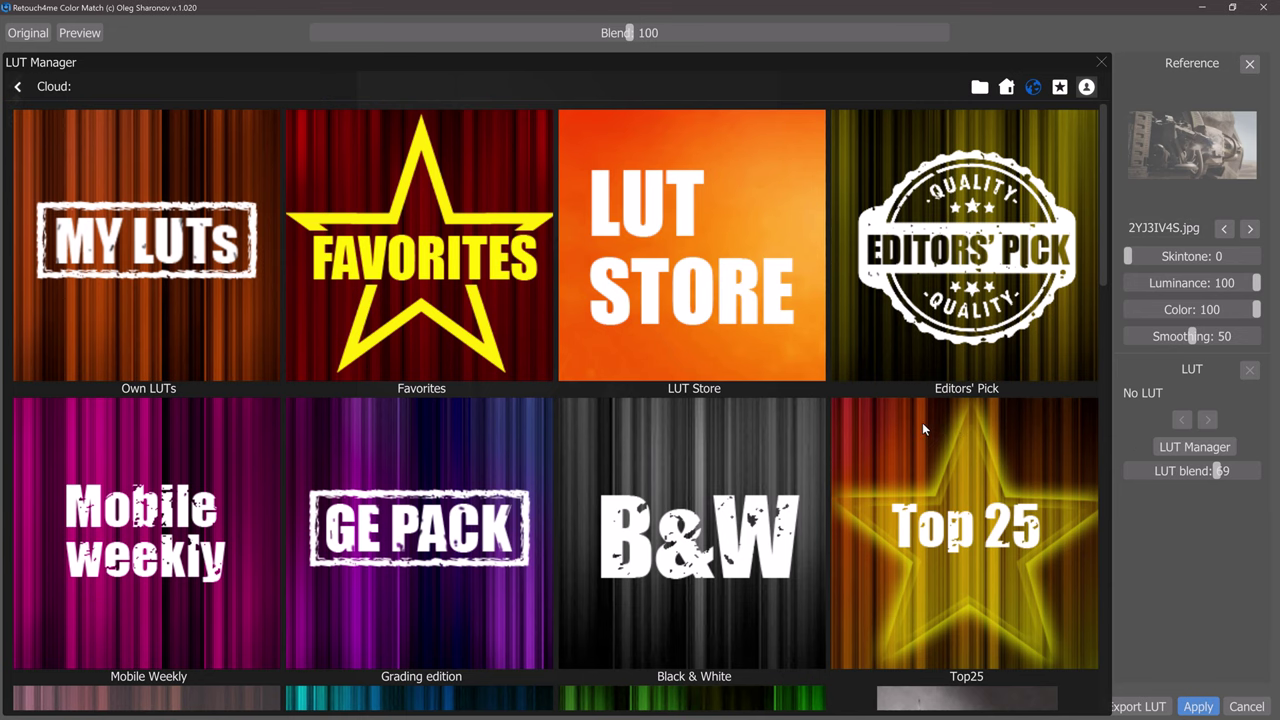
pyautogui.scroll(-5, 925, 428)
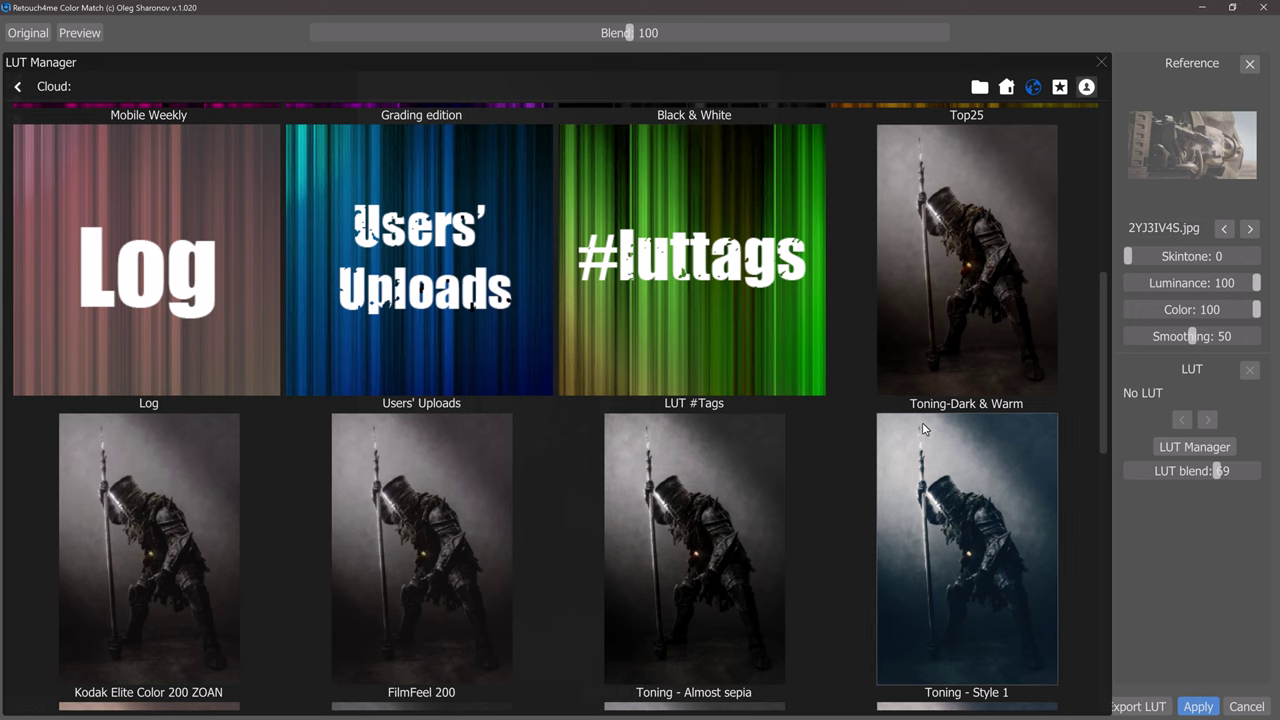
pyautogui.click(489, 306)
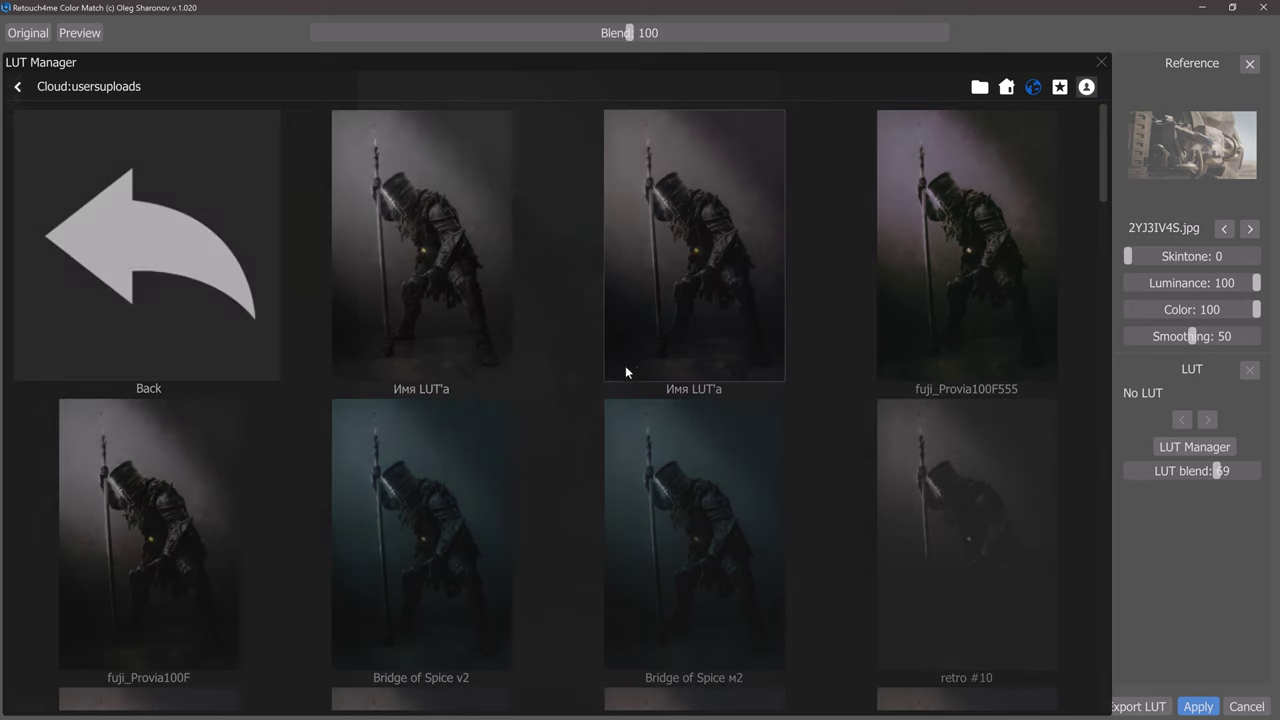
pyautogui.scroll(-3, 811, 364)
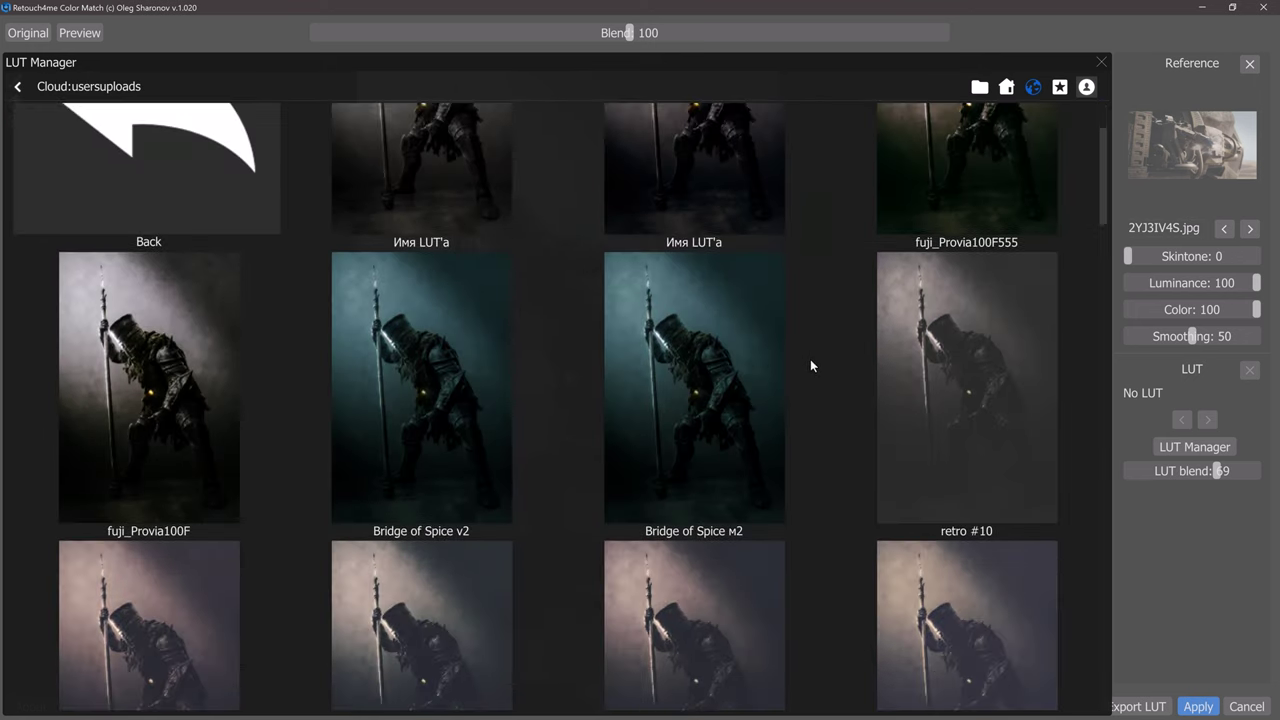
pyautogui.scroll(-10, 812, 366)
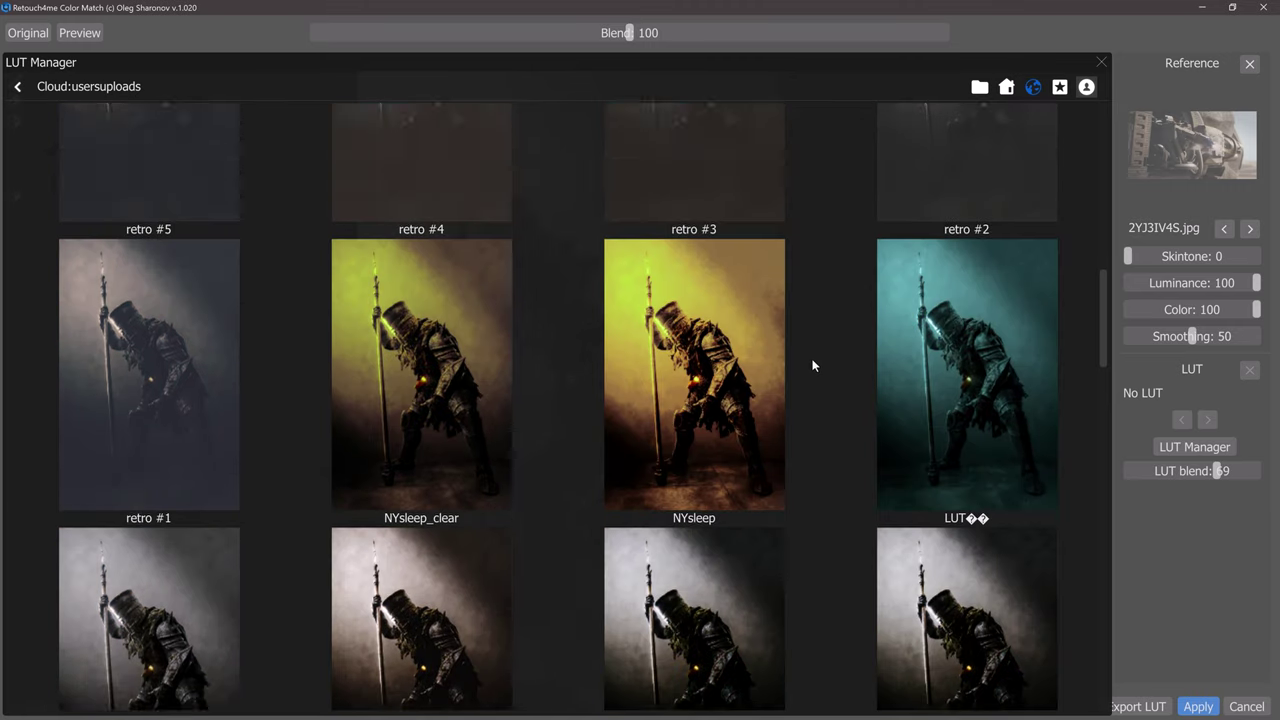
pyautogui.scroll(-2, 812, 366)
pyautogui.scroll(2, 816, 364)
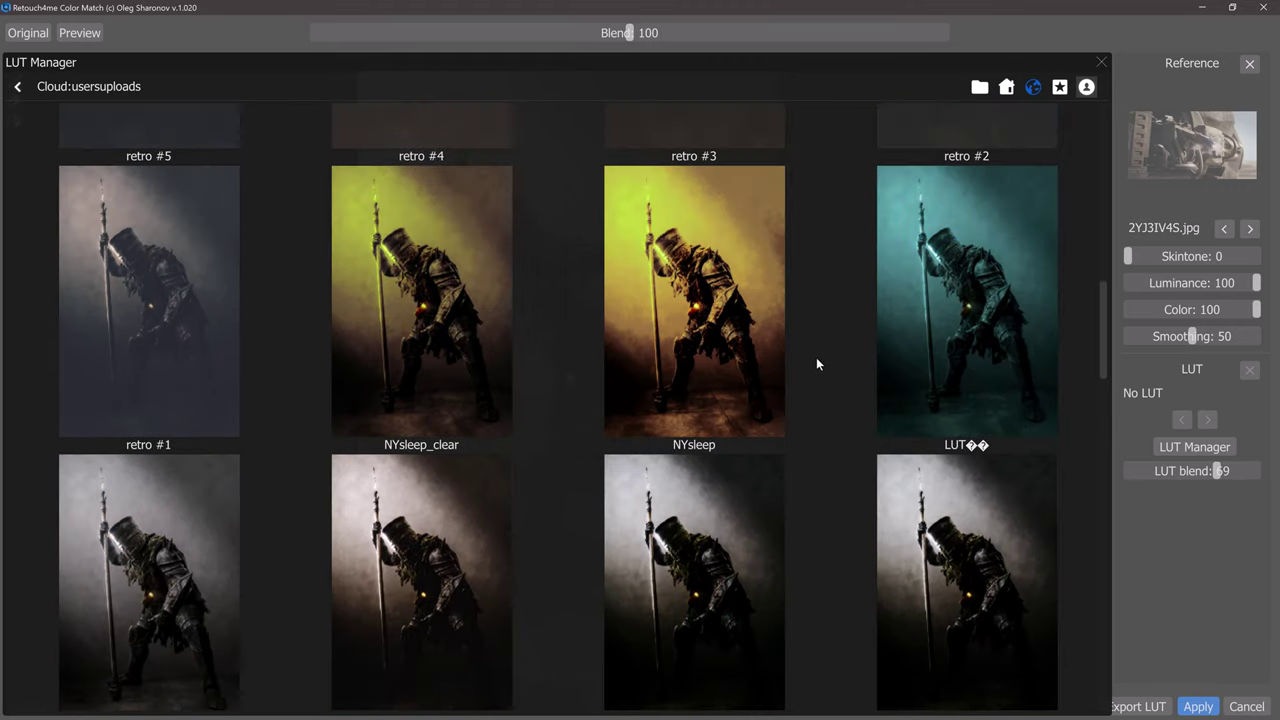
pyautogui.click(758, 366)
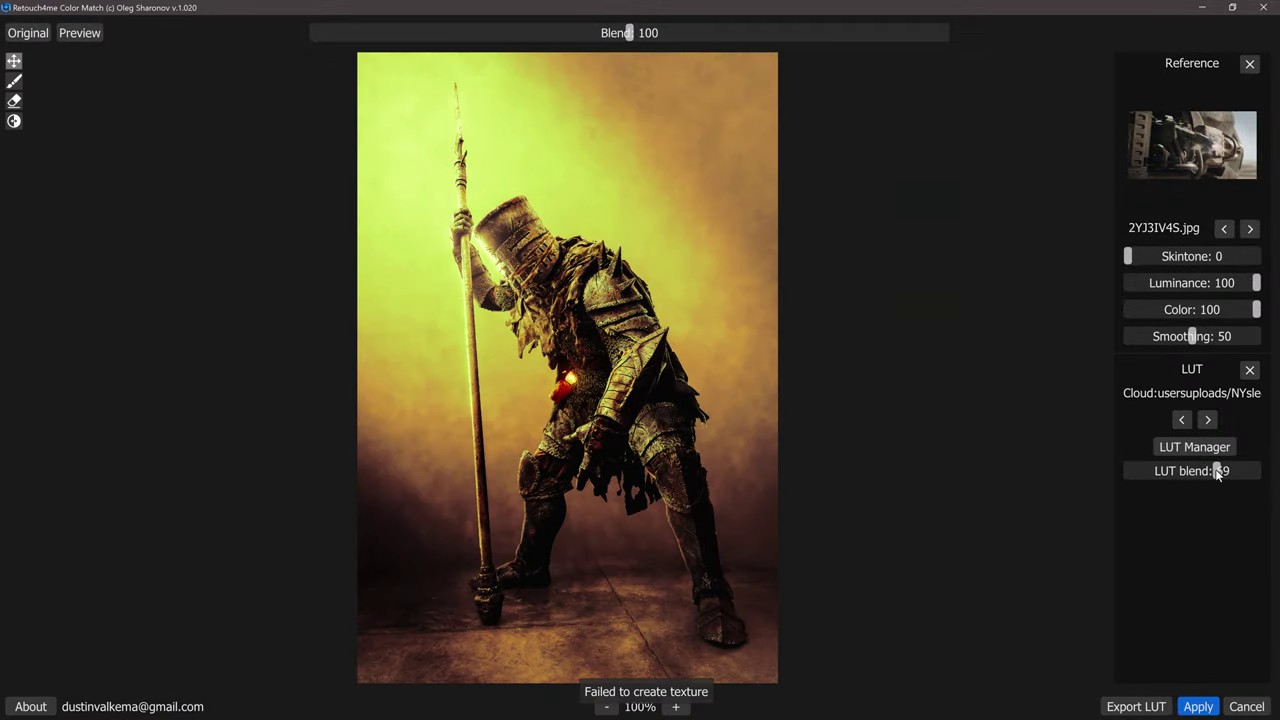
# Set LUT blend to 20, preview the next few LUTs, then return to NYsleep
pyautogui.moveTo(1217, 473); pyautogui.dragTo(1157, 479)
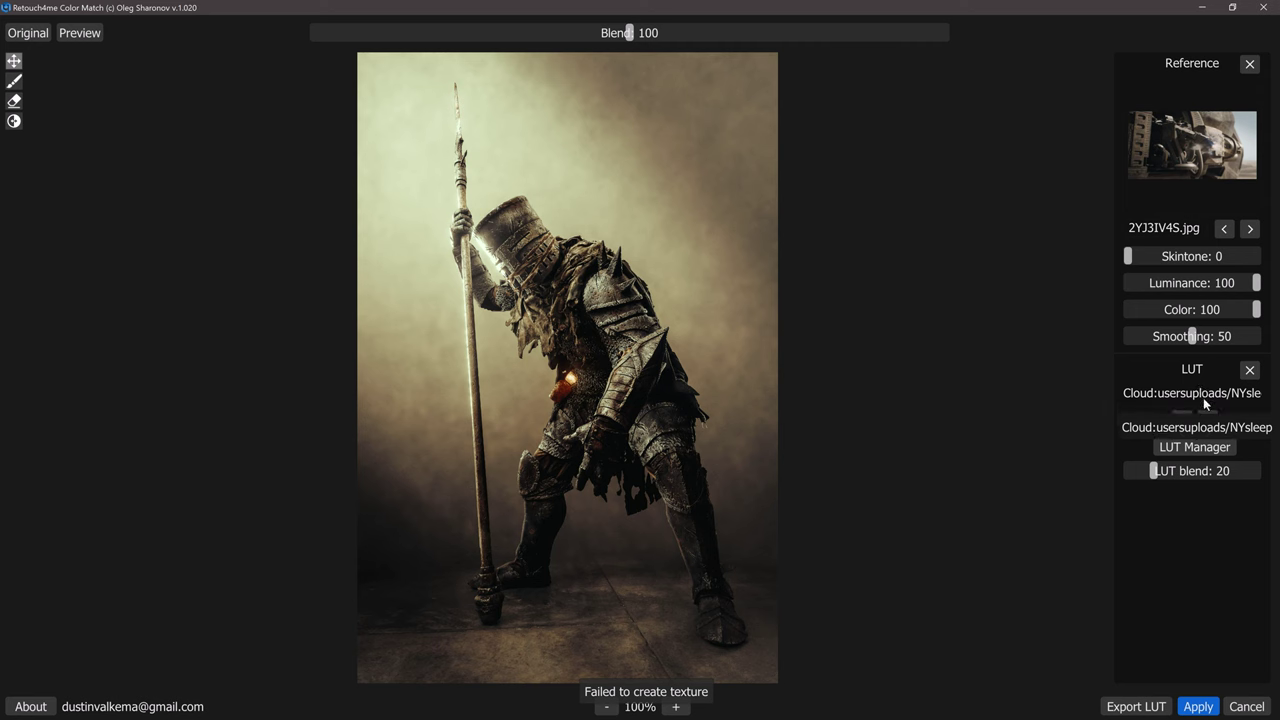
pyautogui.click(1208, 420)
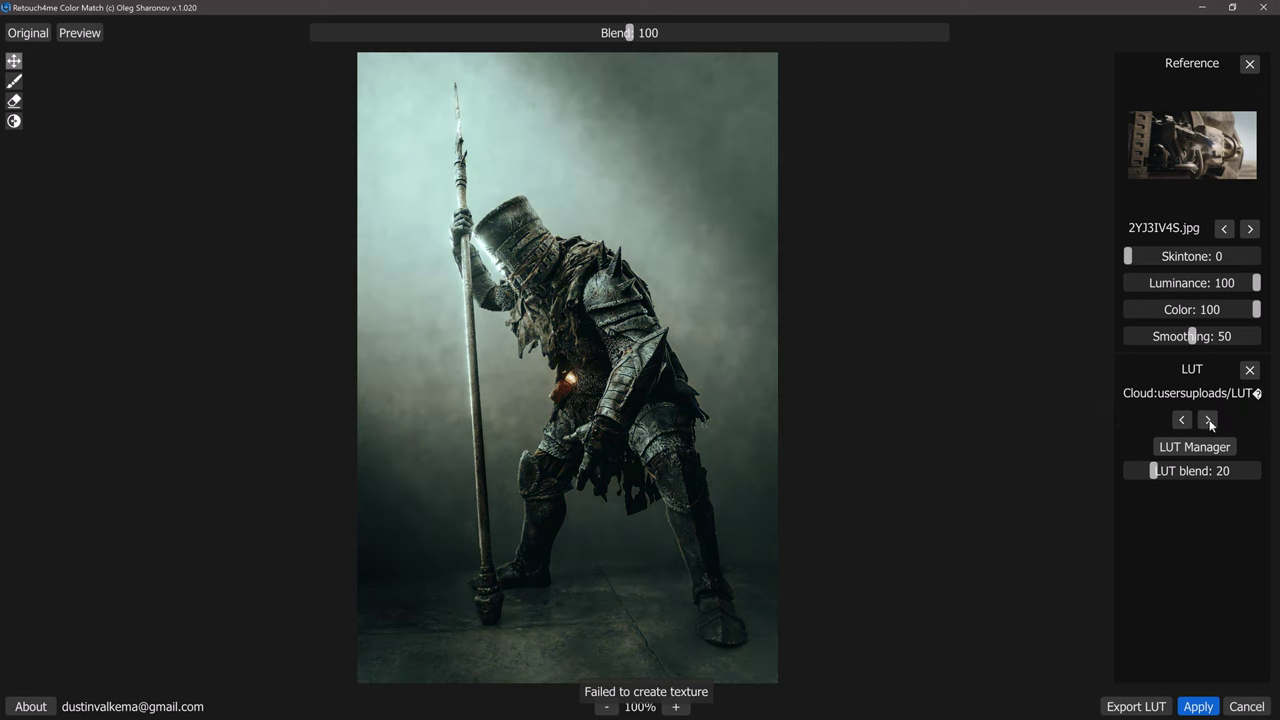
pyautogui.click(1208, 421)
pyautogui.click(1207, 421)
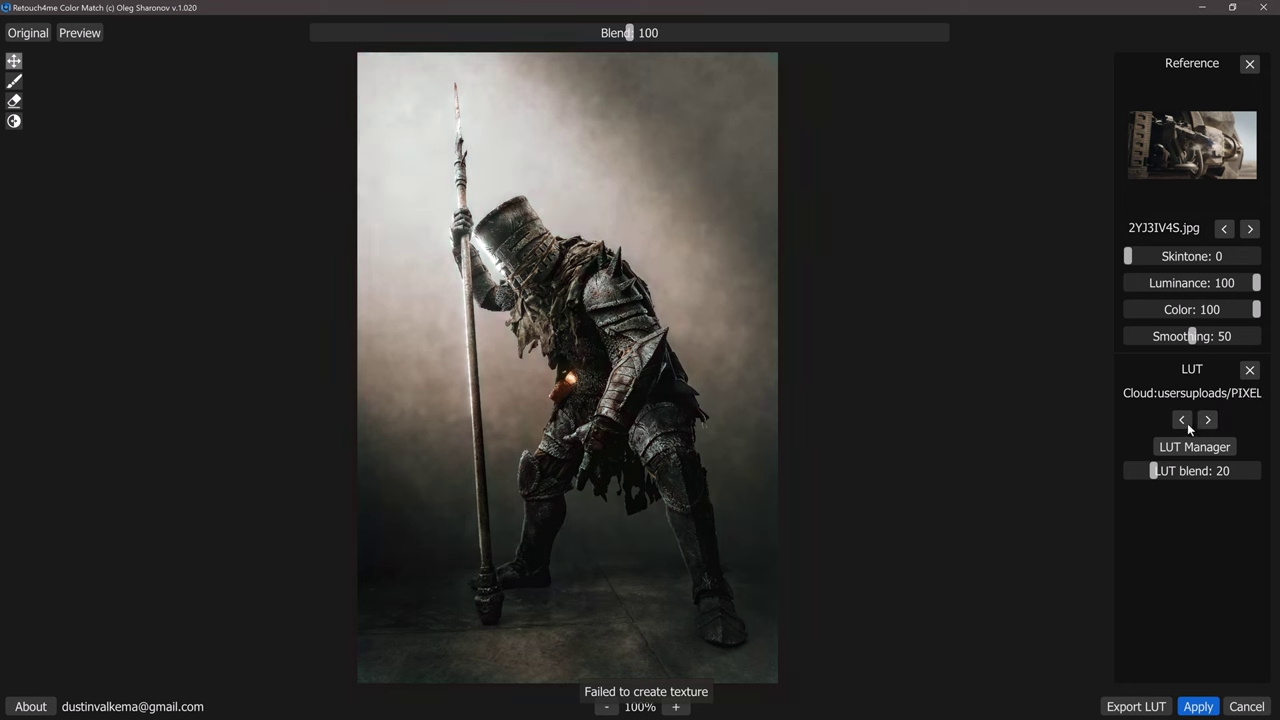
pyautogui.click(1187, 423)
pyautogui.click(1187, 423)
pyautogui.click(1187, 423)
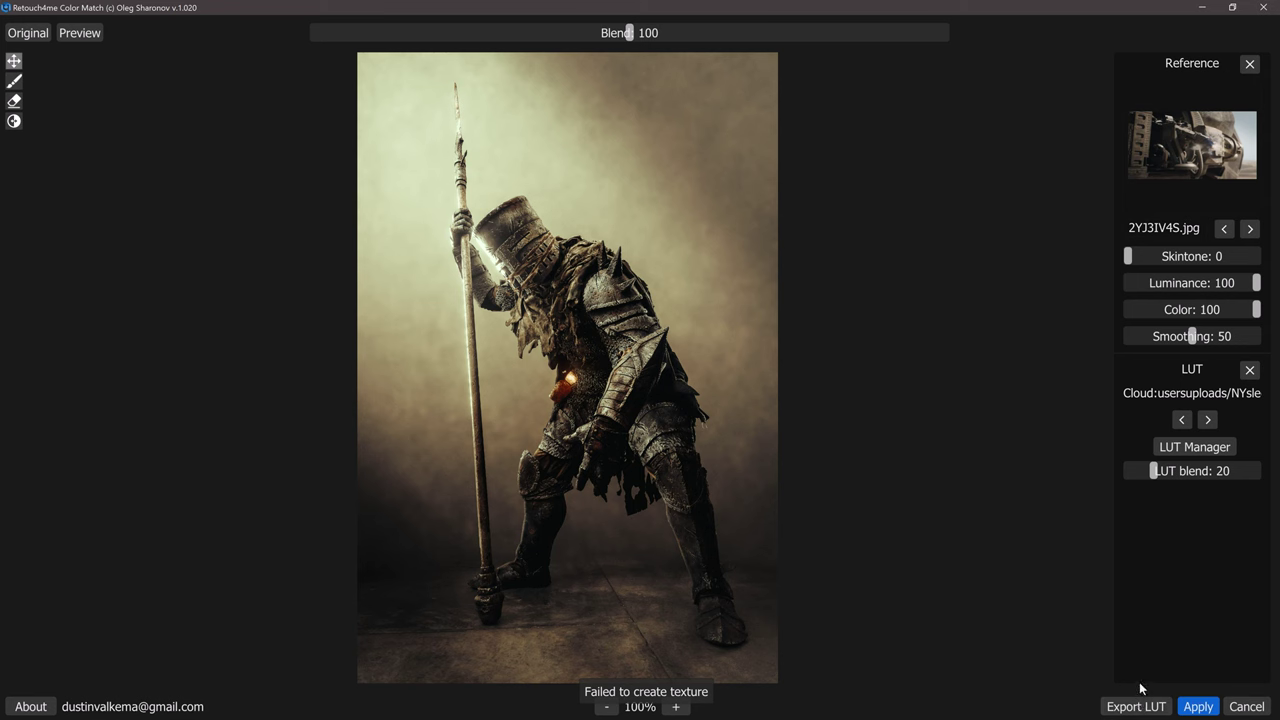
# Export the grade as the LUT file Earthy 2.cube in the Exported LUTS folder
pyautogui.click(1137, 698)
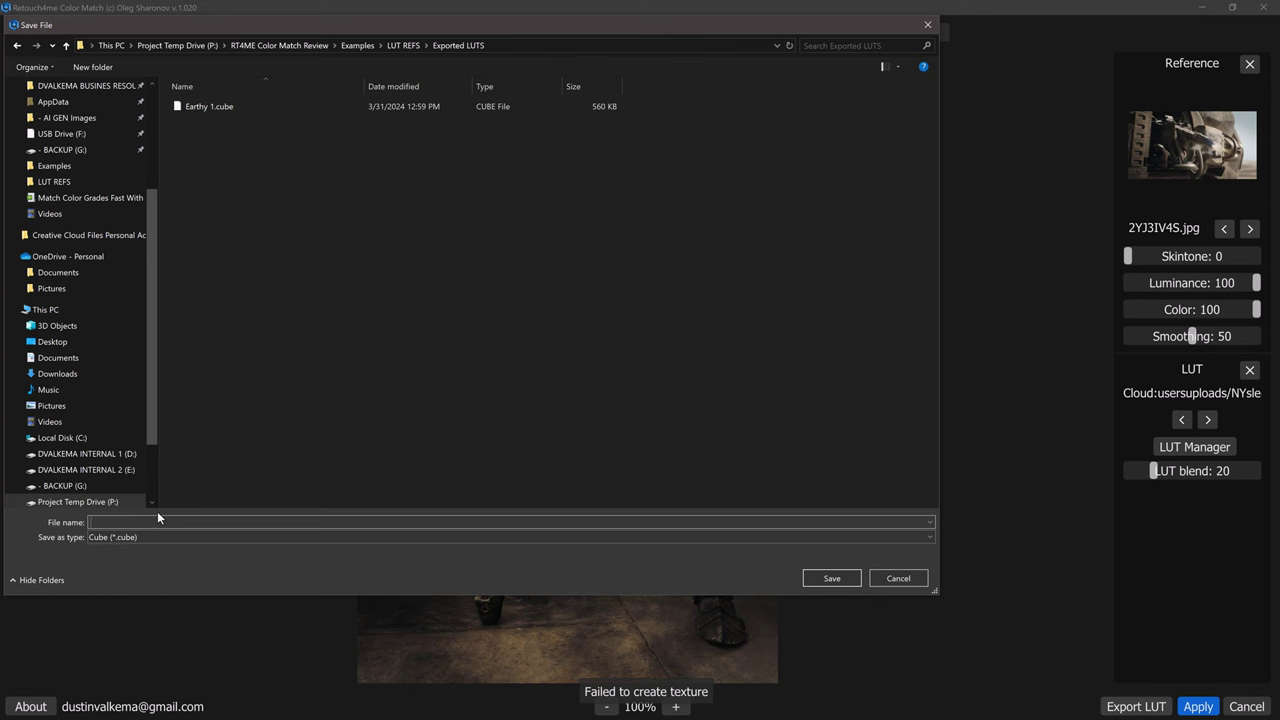
pyautogui.write('Earthy 2')
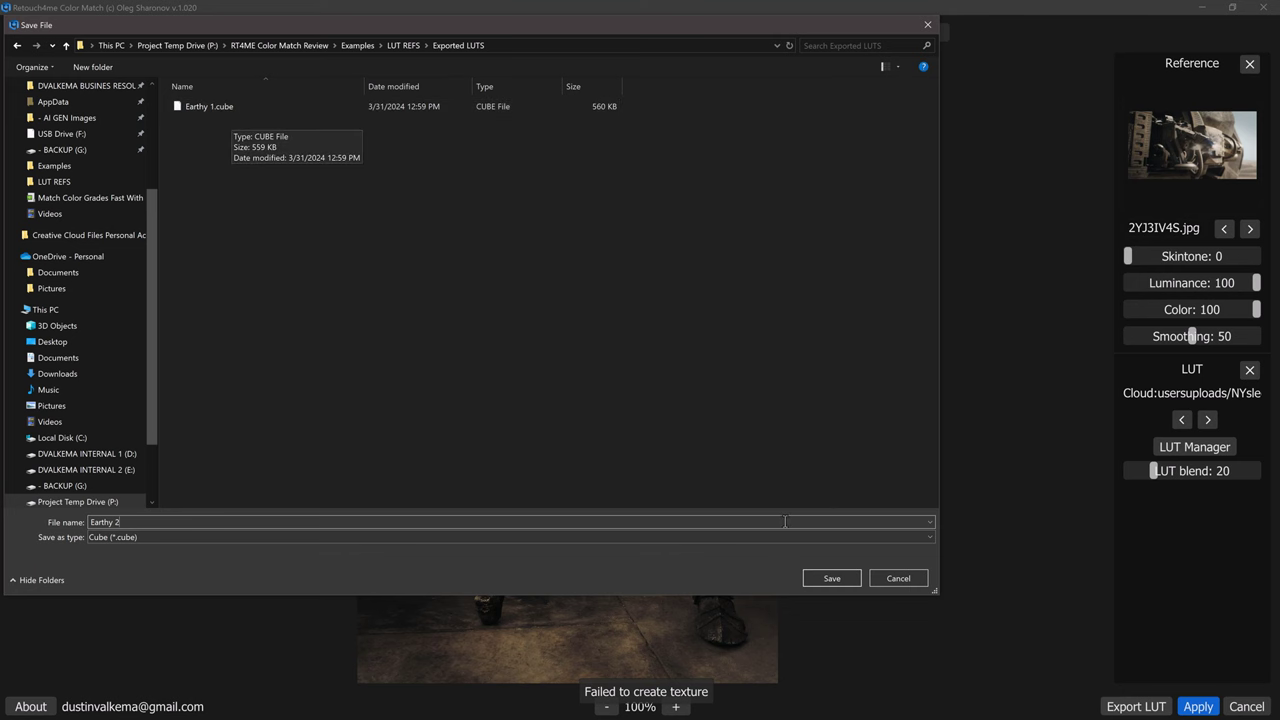
pyautogui.press('Return')
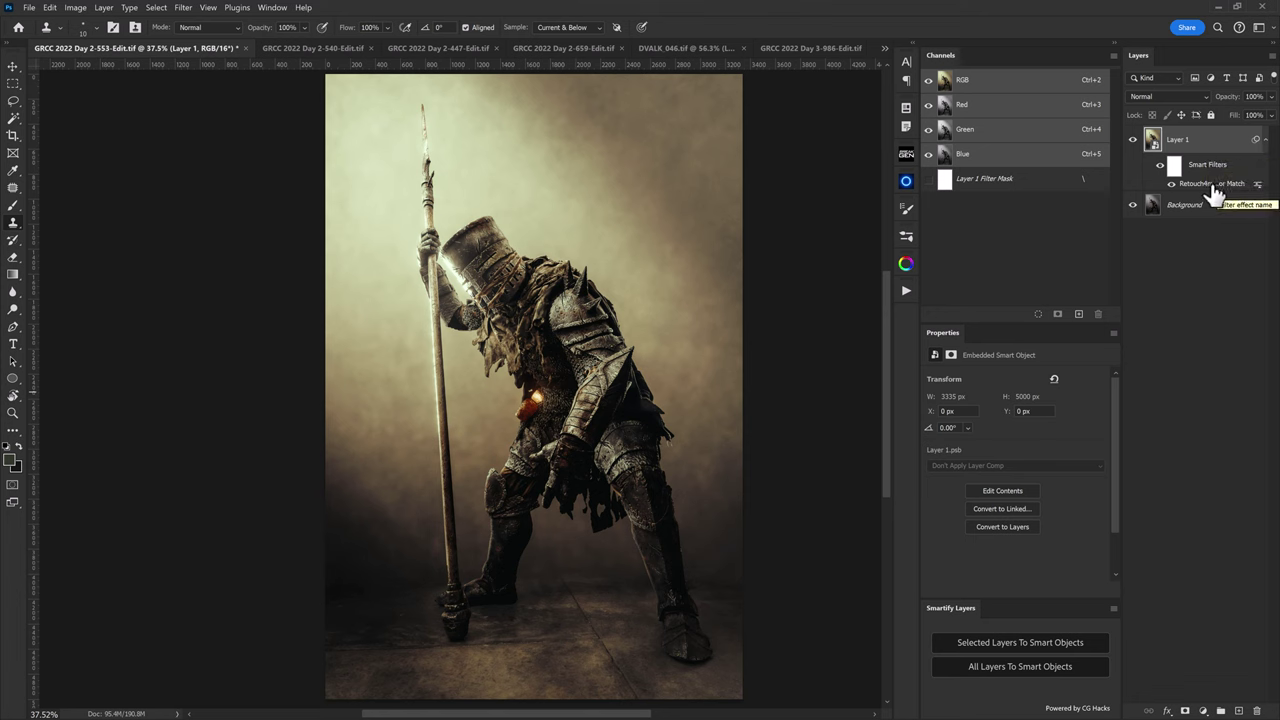
# Hide the filtered Layer 1 and select the Background layer
pyautogui.click(1265, 140)
pyautogui.click(1133, 140)
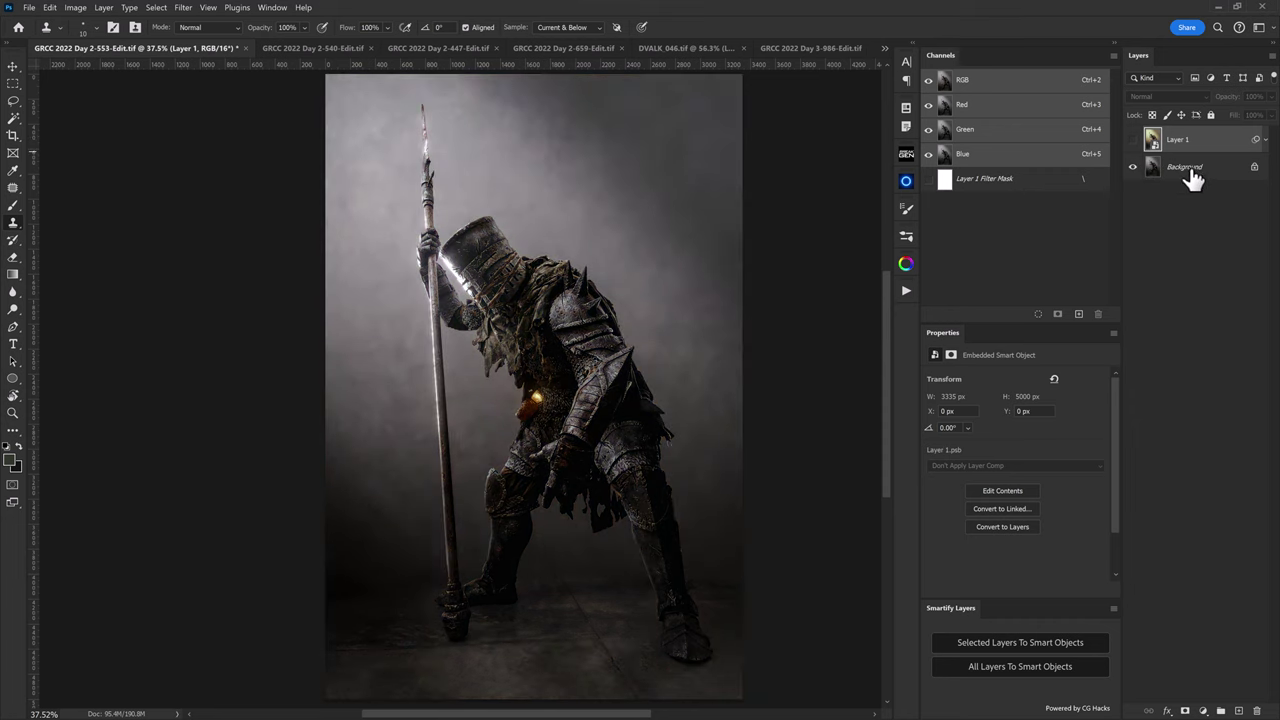
pyautogui.click(1194, 170)
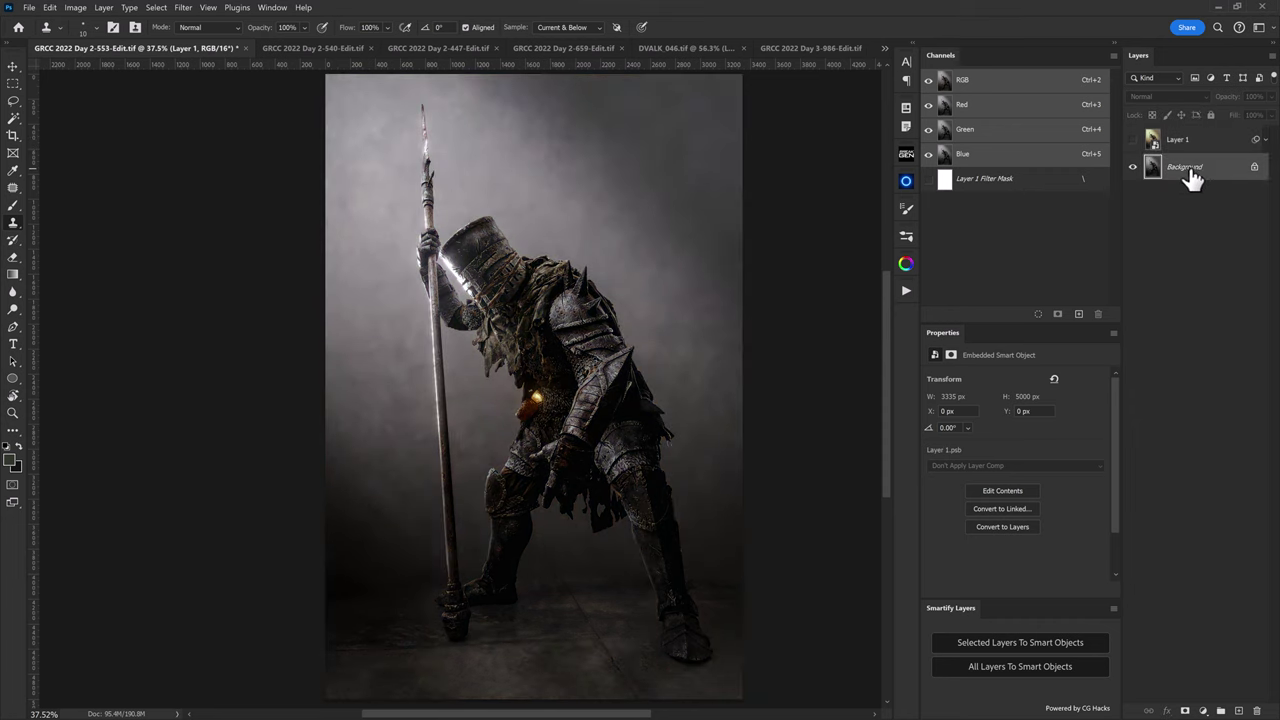
# Add a Color Lookup adjustment layer loading Earthy 2.cube as its 3D LUT
pyautogui.click(1205, 710)
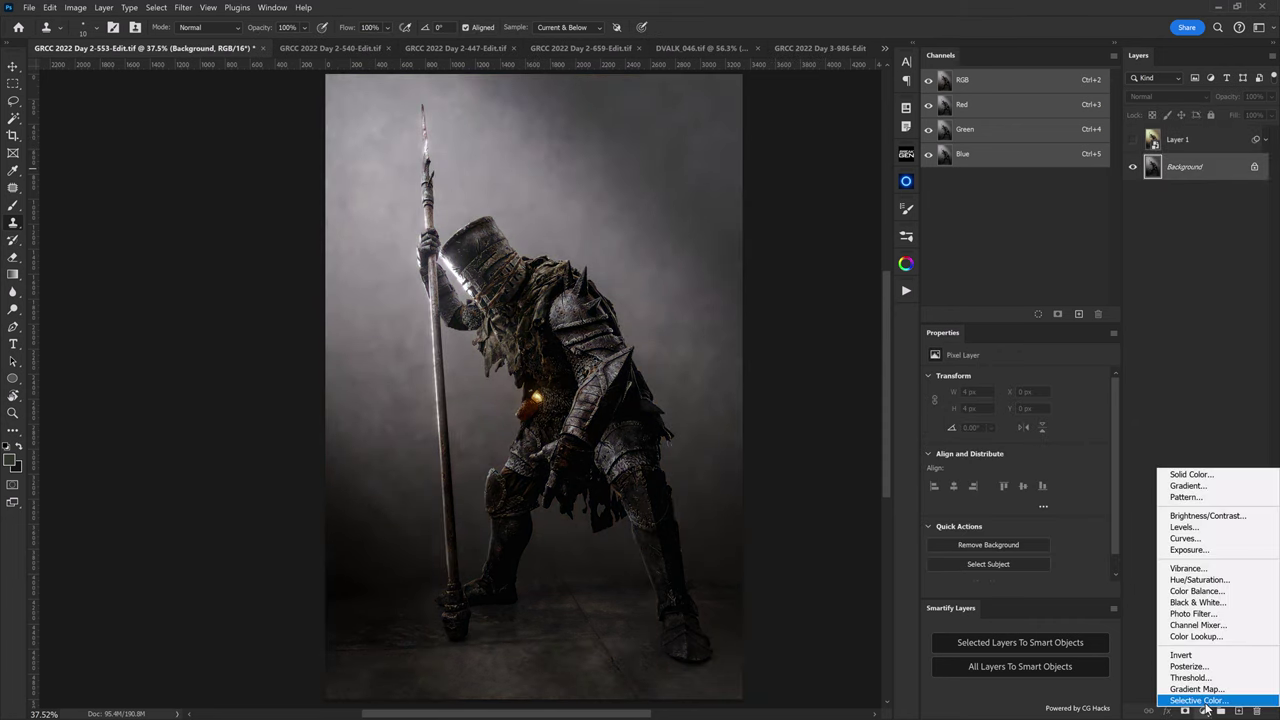
pyautogui.click(1196, 637)
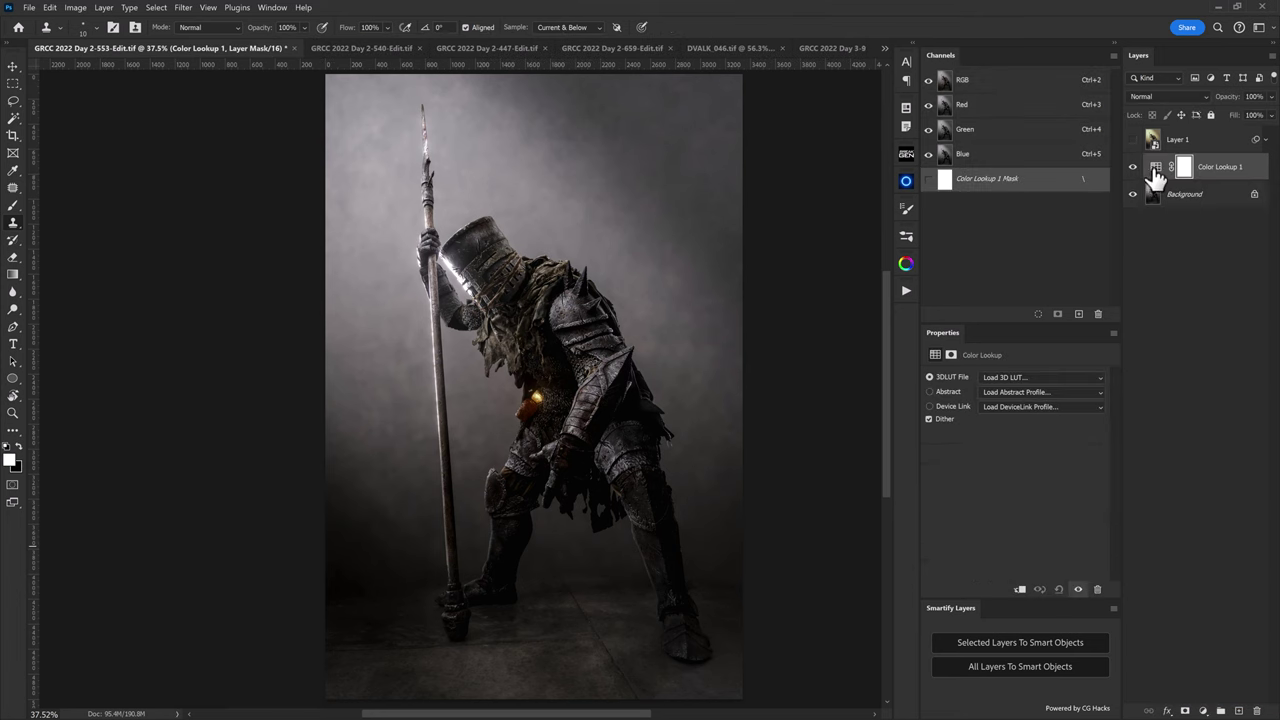
pyautogui.click(1156, 167)
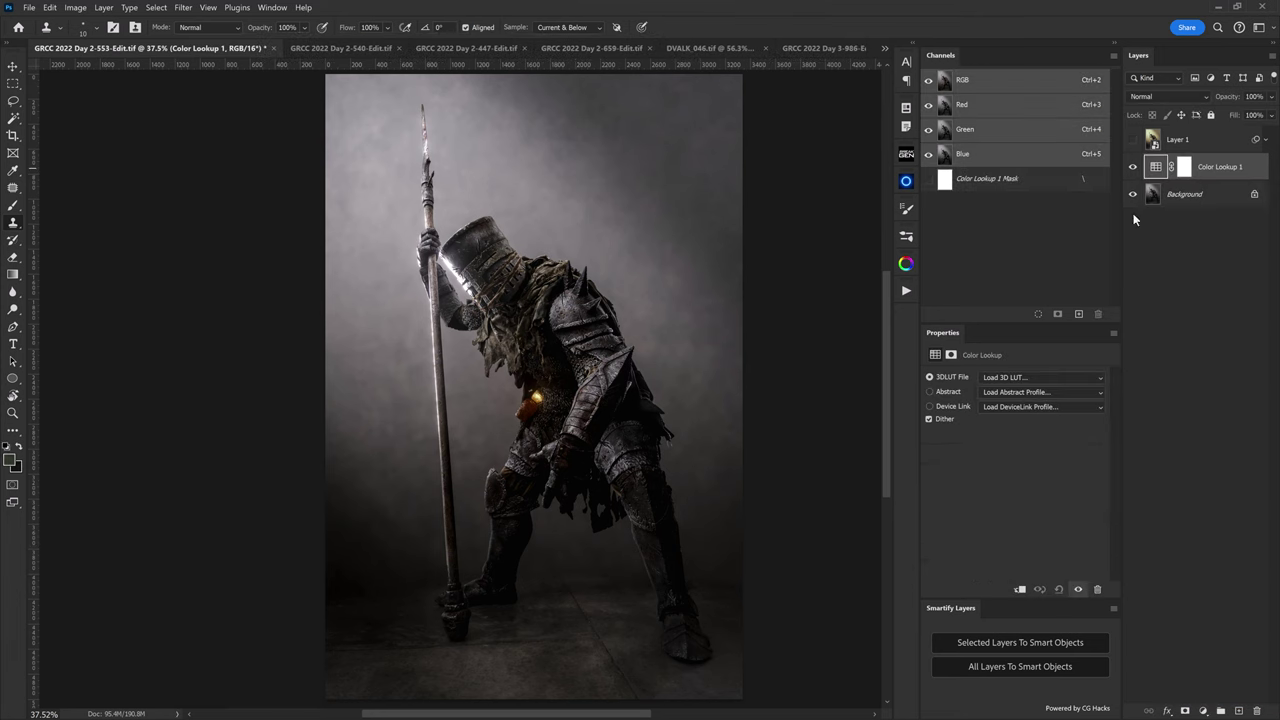
pyautogui.click(1004, 382)
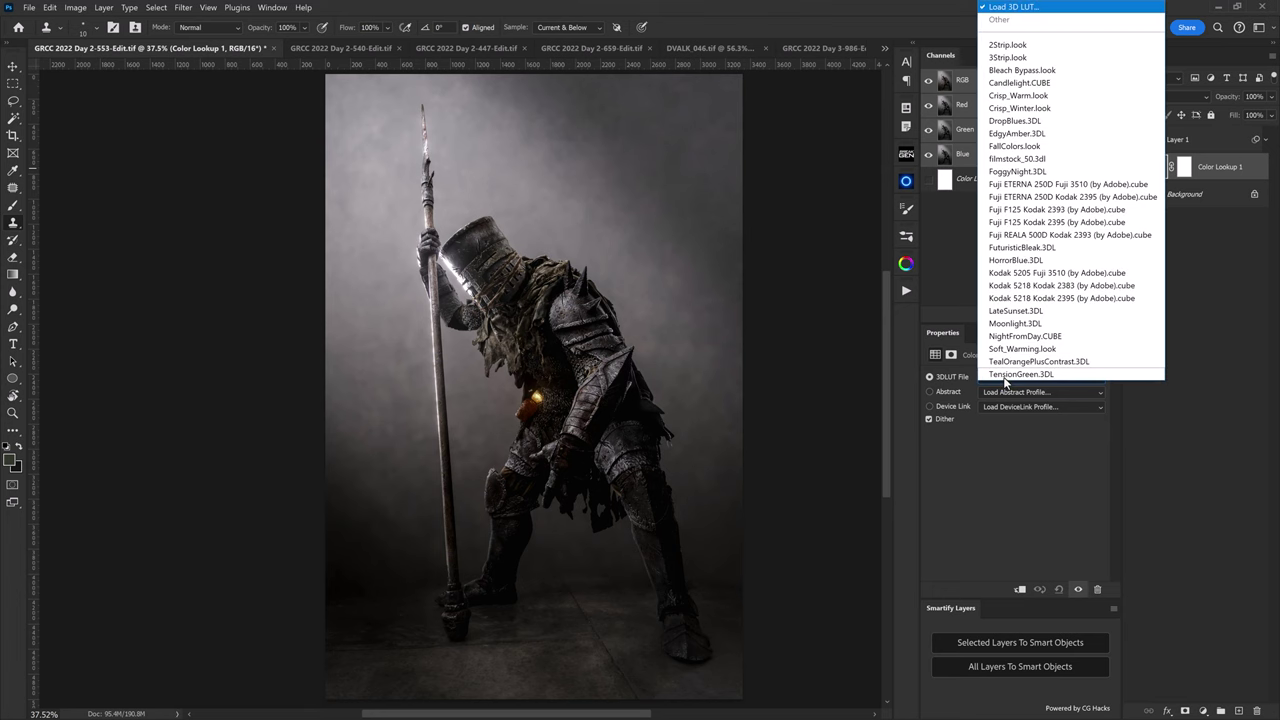
pyautogui.click(1010, 8)
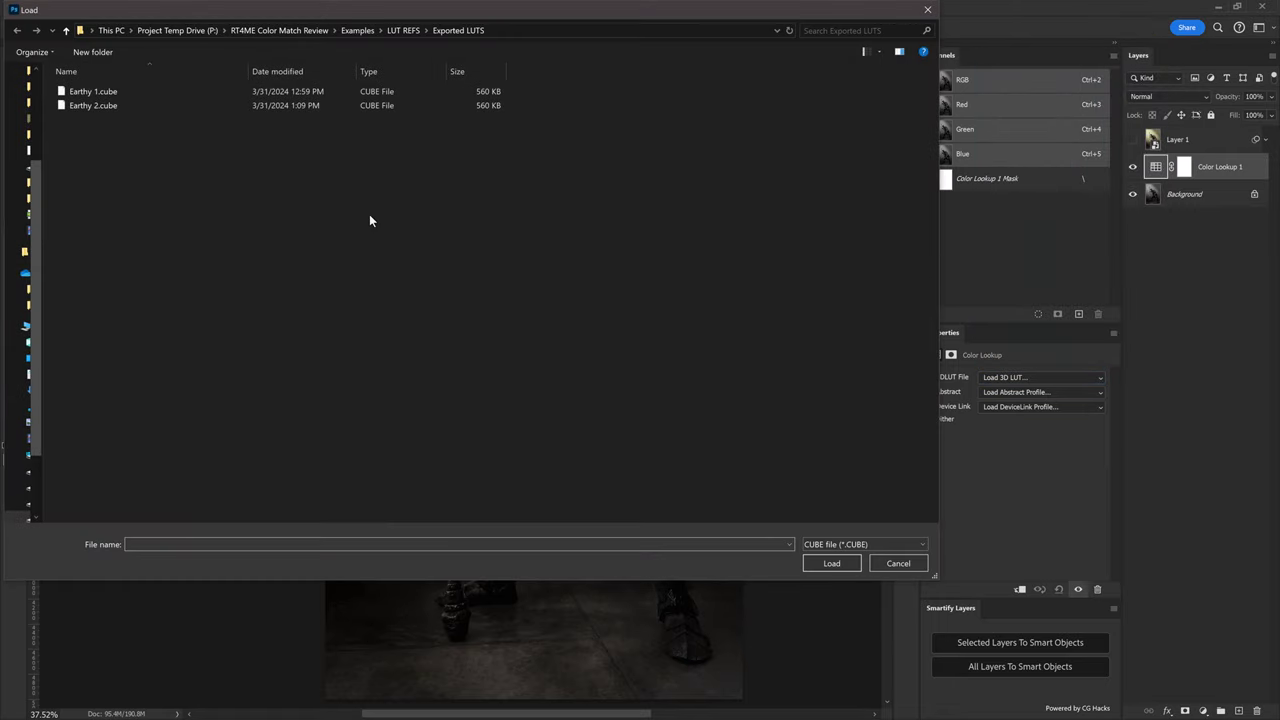
pyautogui.doubleClick(140, 106)
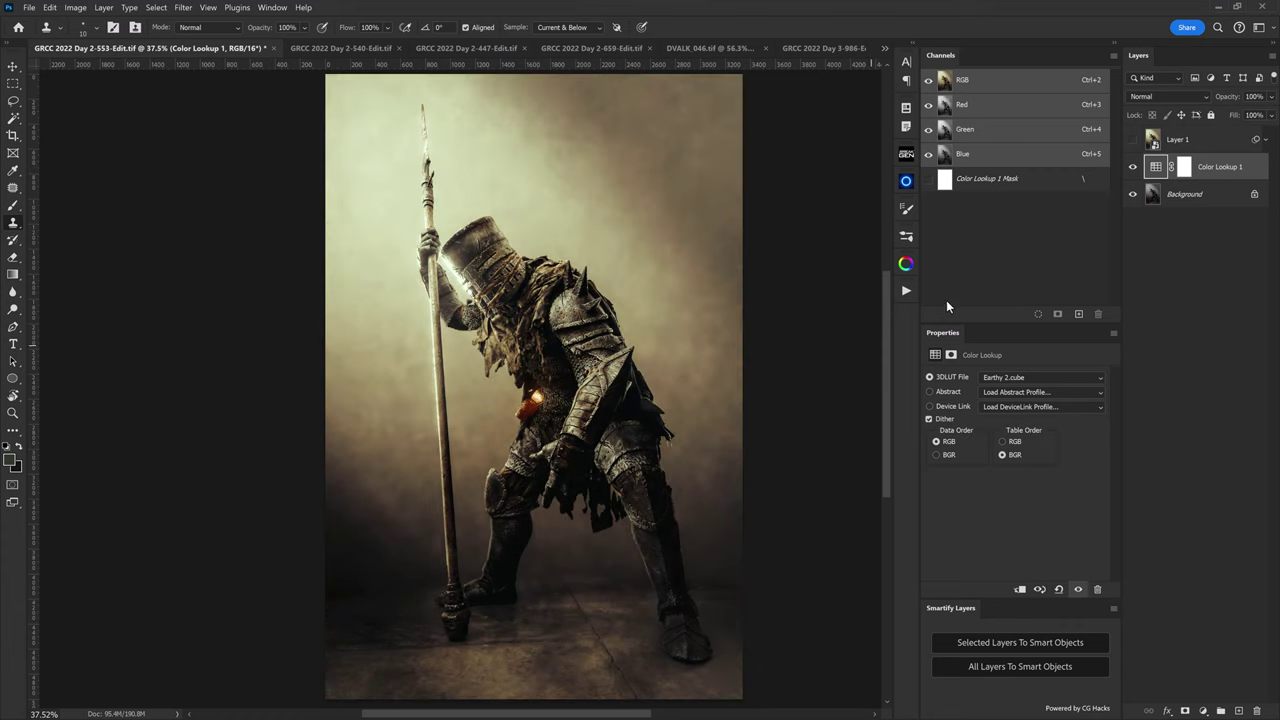
# Toggle the Color Lookup layer on and off to compare, then reduce its fill
pyautogui.click(1134, 168)
pyautogui.click(1134, 168)
pyautogui.click(1134, 168)
pyautogui.click(1134, 168)
pyautogui.moveTo(1238, 120); pyautogui.dragTo(1274, 131)
# Copy the Color Lookup 1 layer into the 540-Edit raised-hand knight document
pyautogui.hotkey('ctrl', 'Tab')
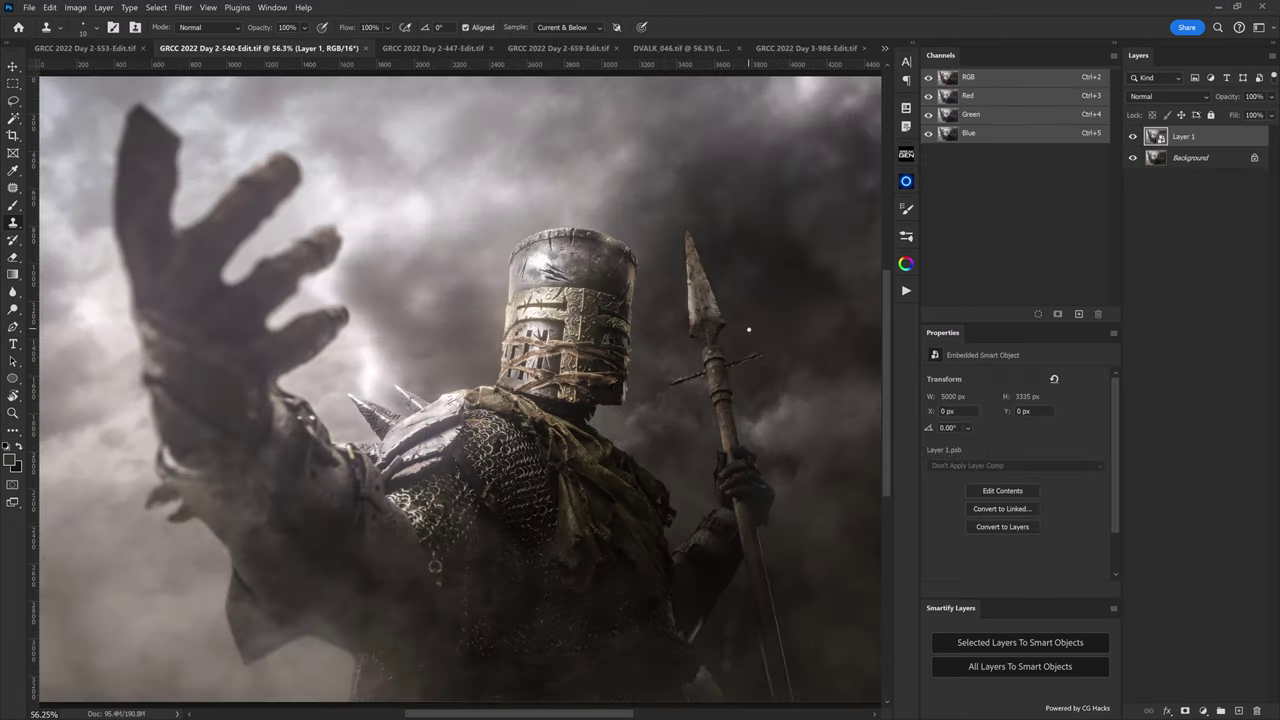
pyautogui.moveTo(752, 345); pyautogui.dragTo(646, 329)
pyautogui.scroll(-2, 729, 329)
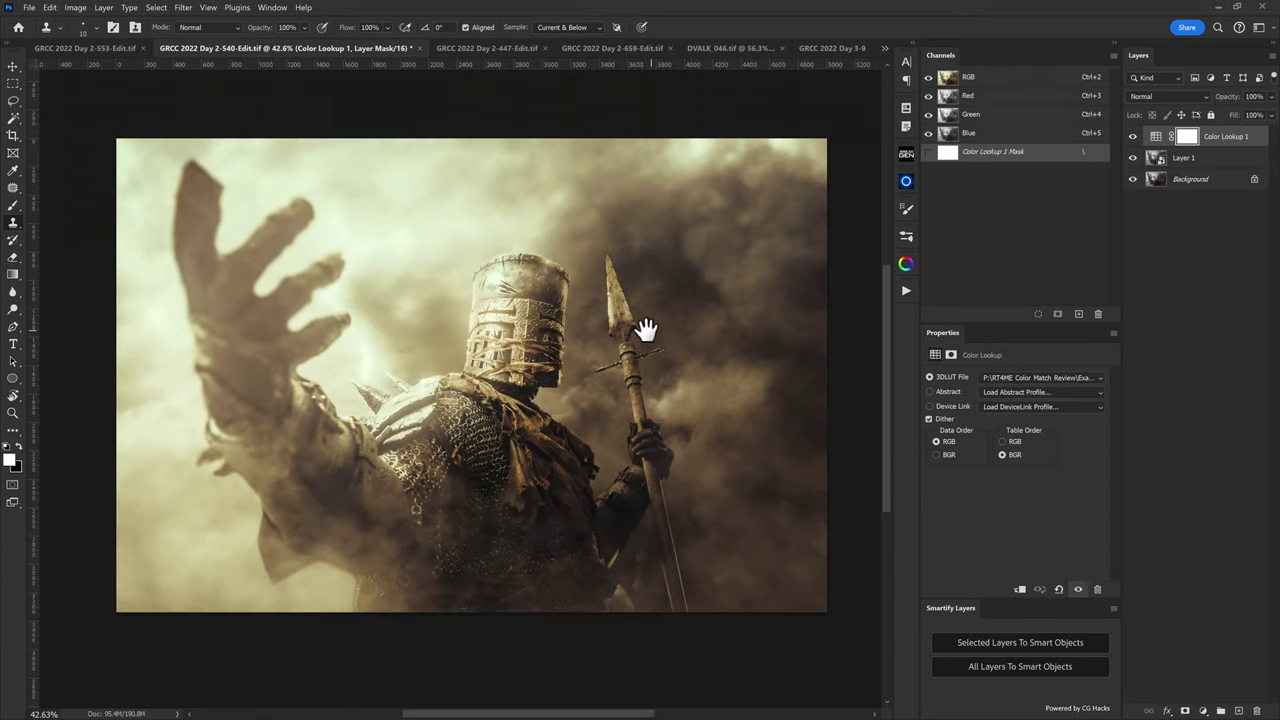
# Flip between the 553 and 540 knight documents to compare their grades
pyautogui.click(112, 48)
pyautogui.click(313, 47)
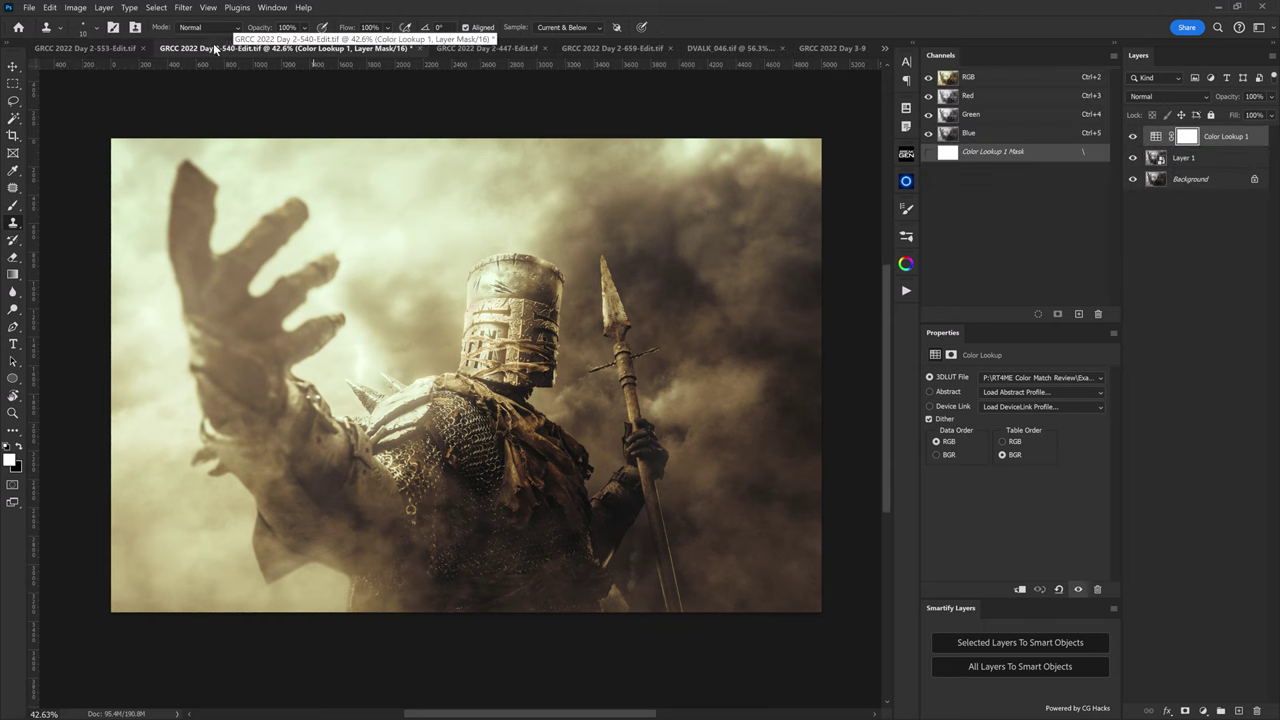
pyautogui.click(113, 46)
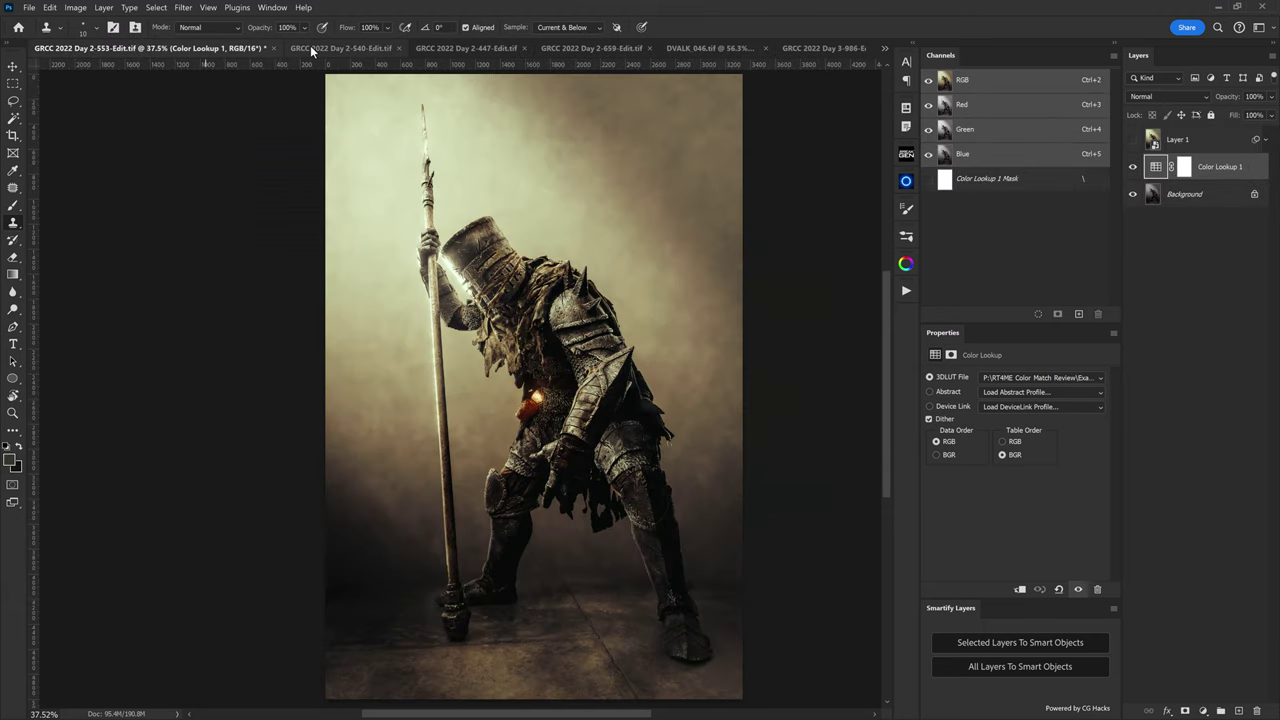
pyautogui.click(310, 45)
pyautogui.click(107, 49)
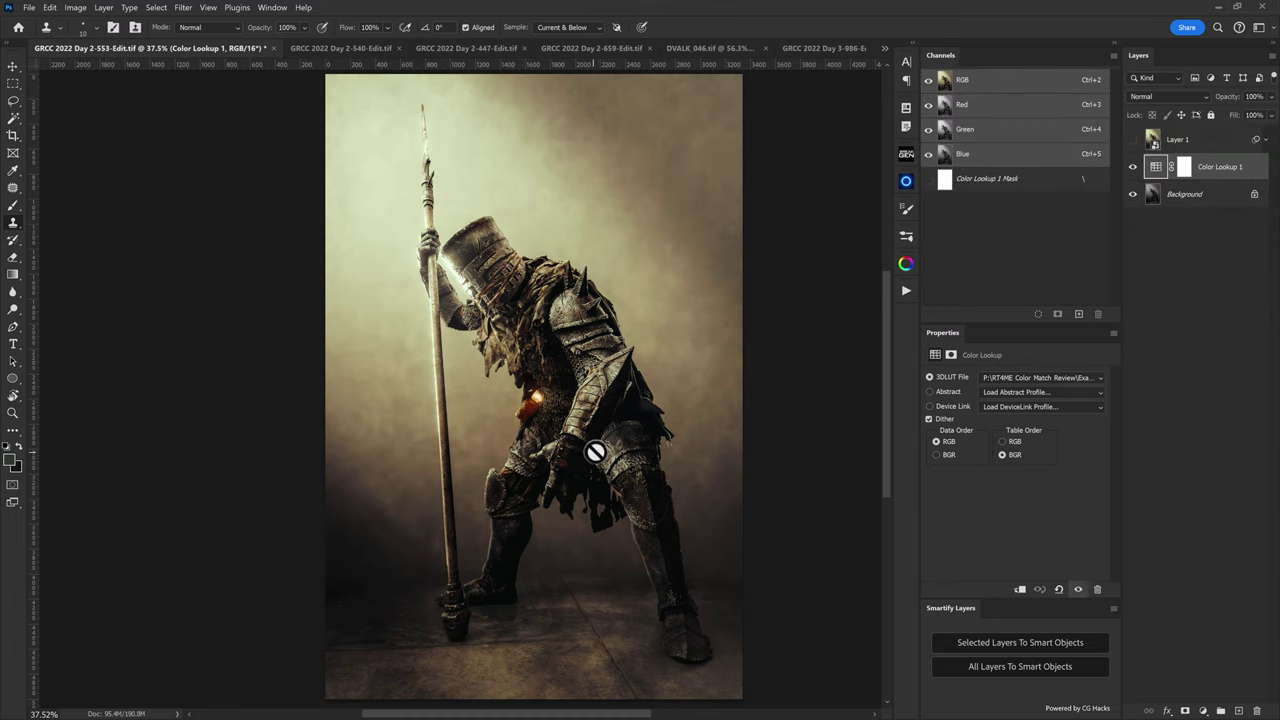
pyautogui.click(300, 48)
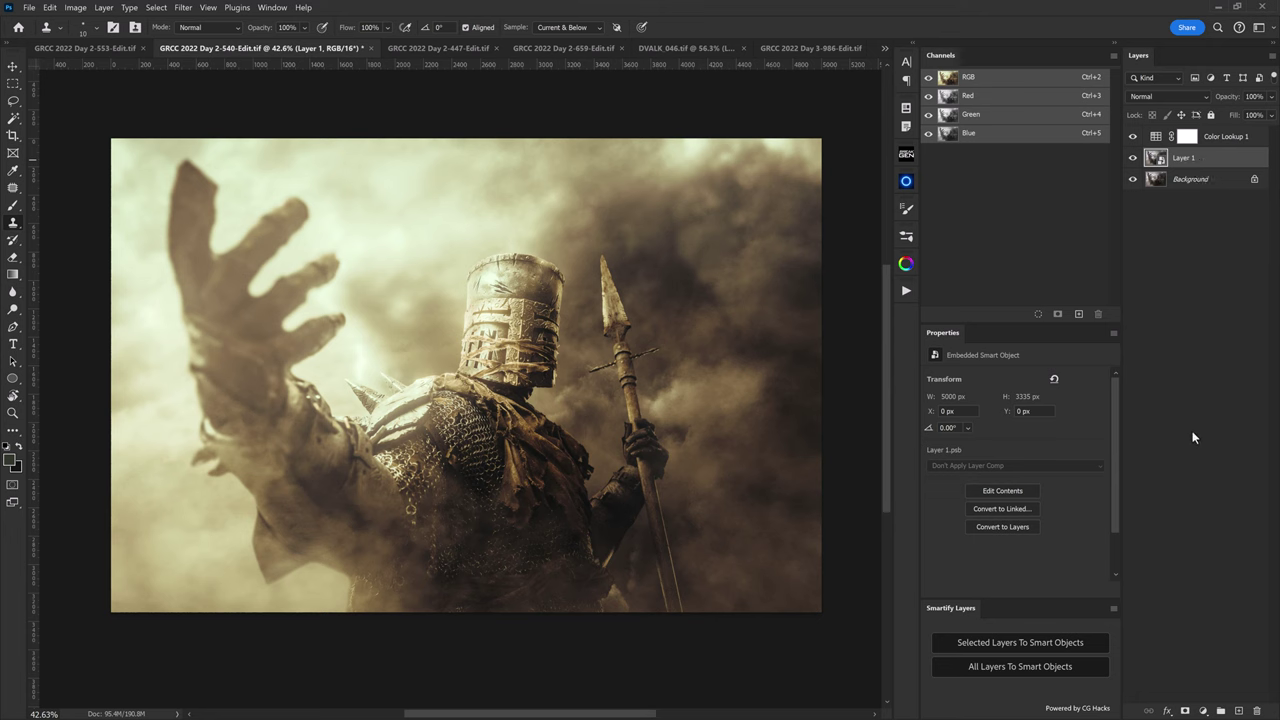
# Add a Curves adjustment with the black point moved right and a shadow point pulled down
pyautogui.click(1203, 710)
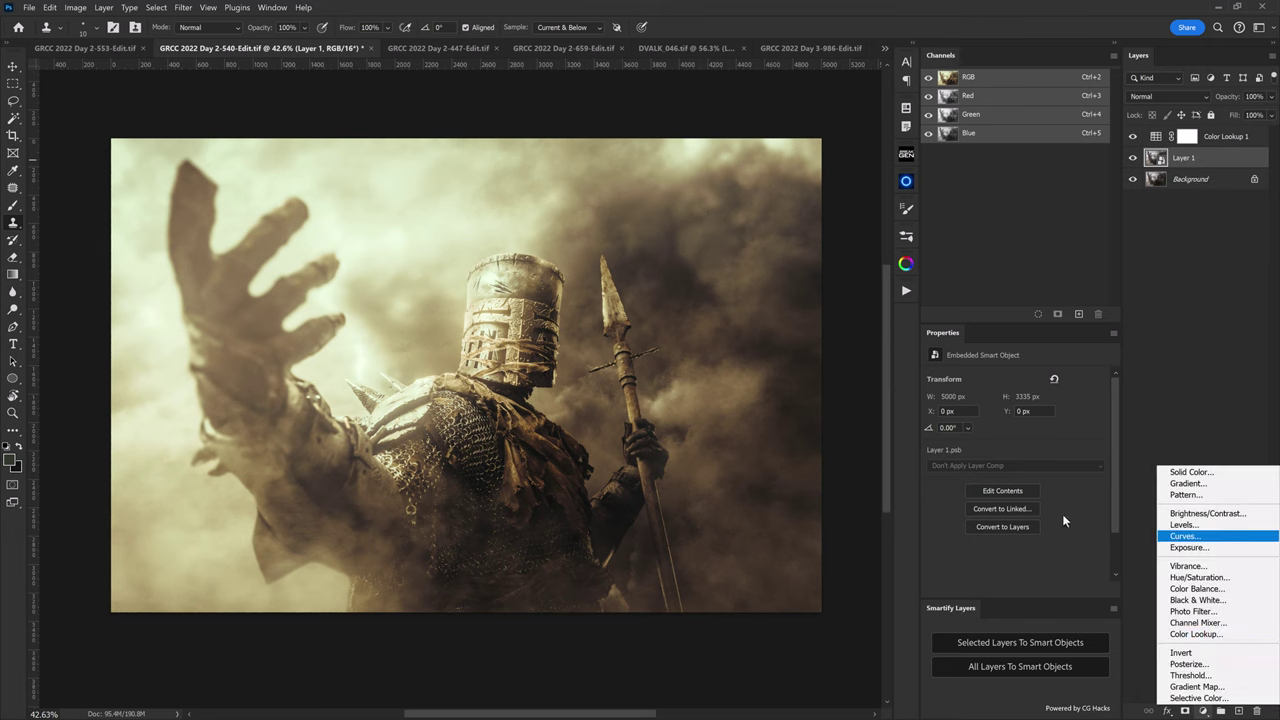
pyautogui.click(1185, 536)
pyautogui.moveTo(958, 559); pyautogui.dragTo(963, 559)
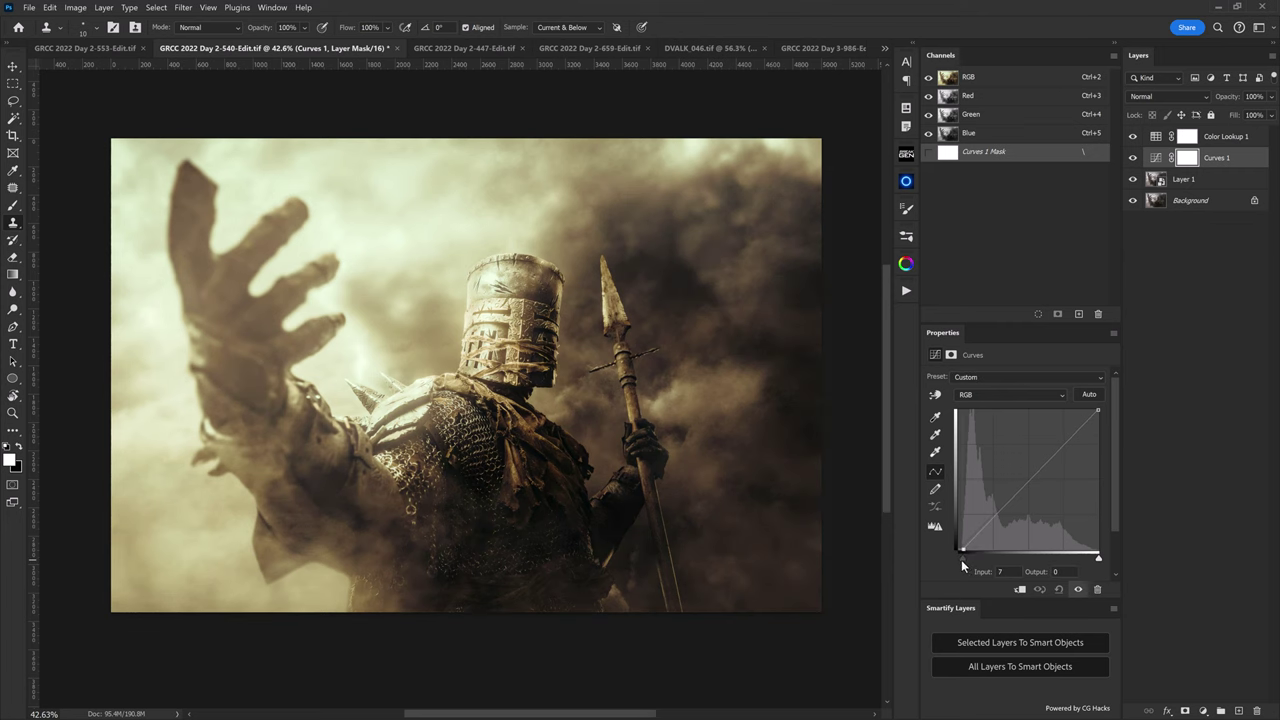
pyautogui.moveTo(985, 523); pyautogui.dragTo(985, 533)
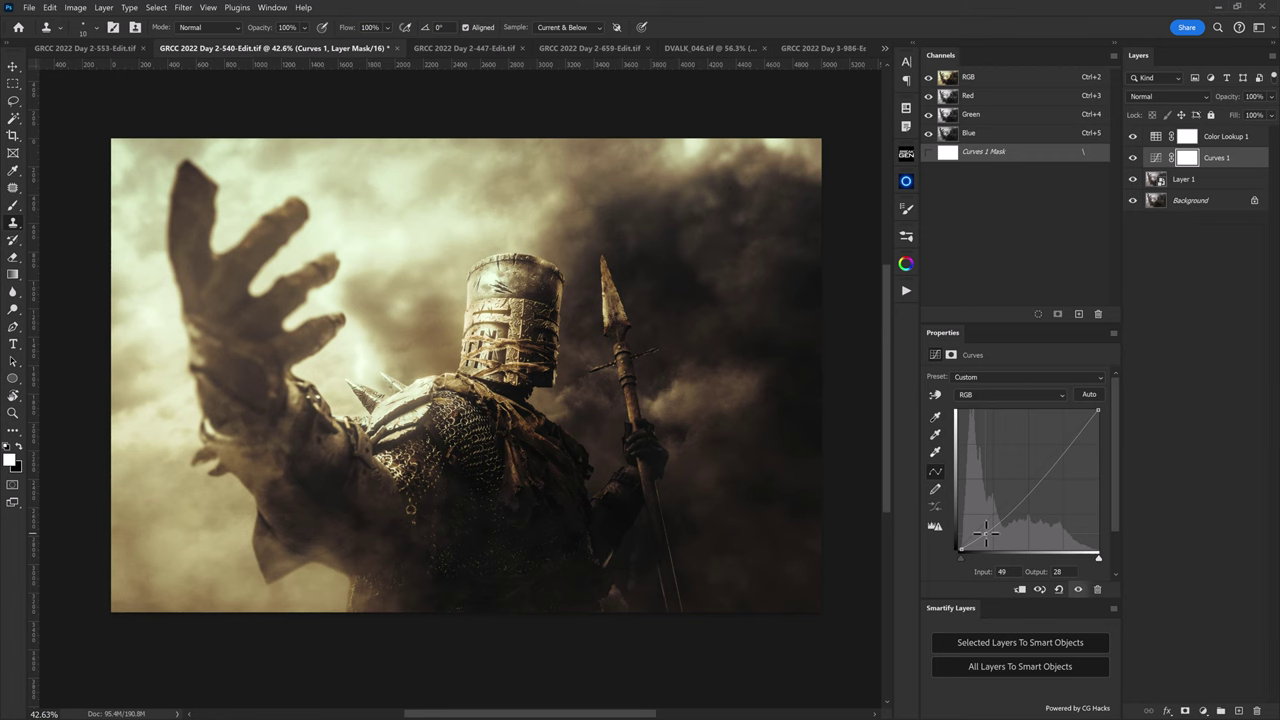
# Flip between the standing and raised-hand knight documents to compare their grades
pyautogui.click(108, 46)
pyautogui.click(309, 48)
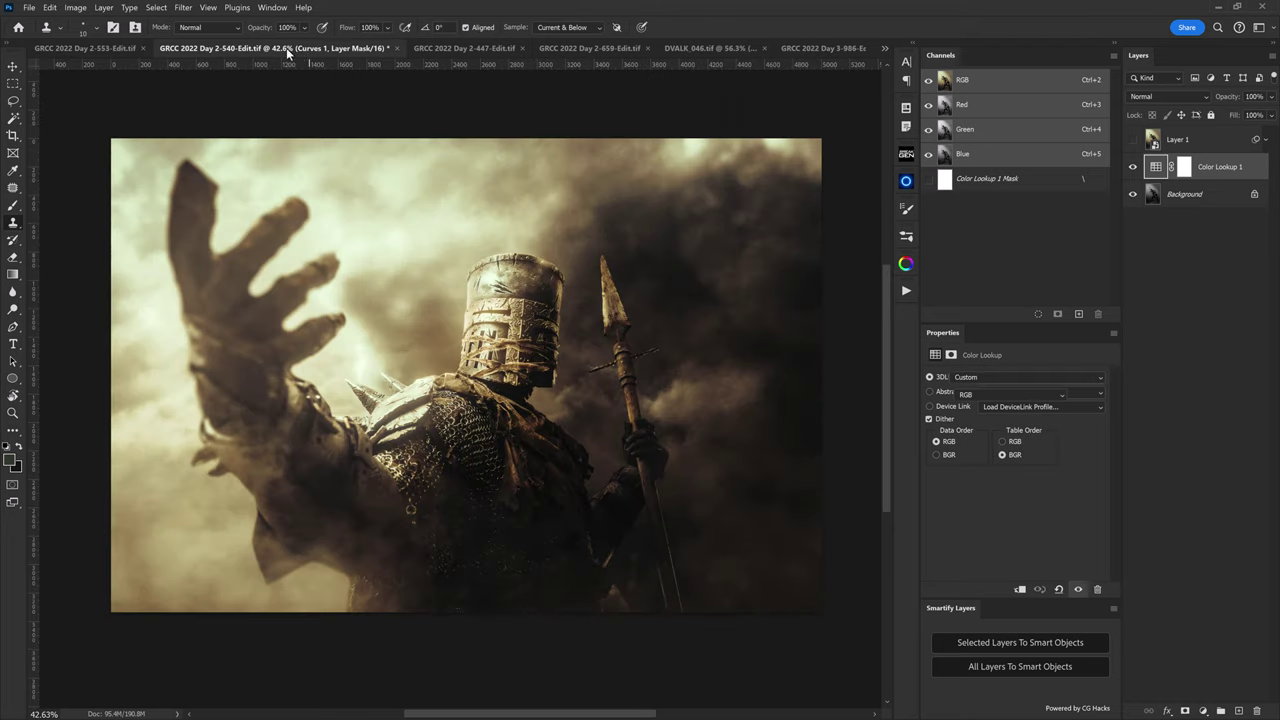
pyautogui.click(112, 47)
pyautogui.click(312, 47)
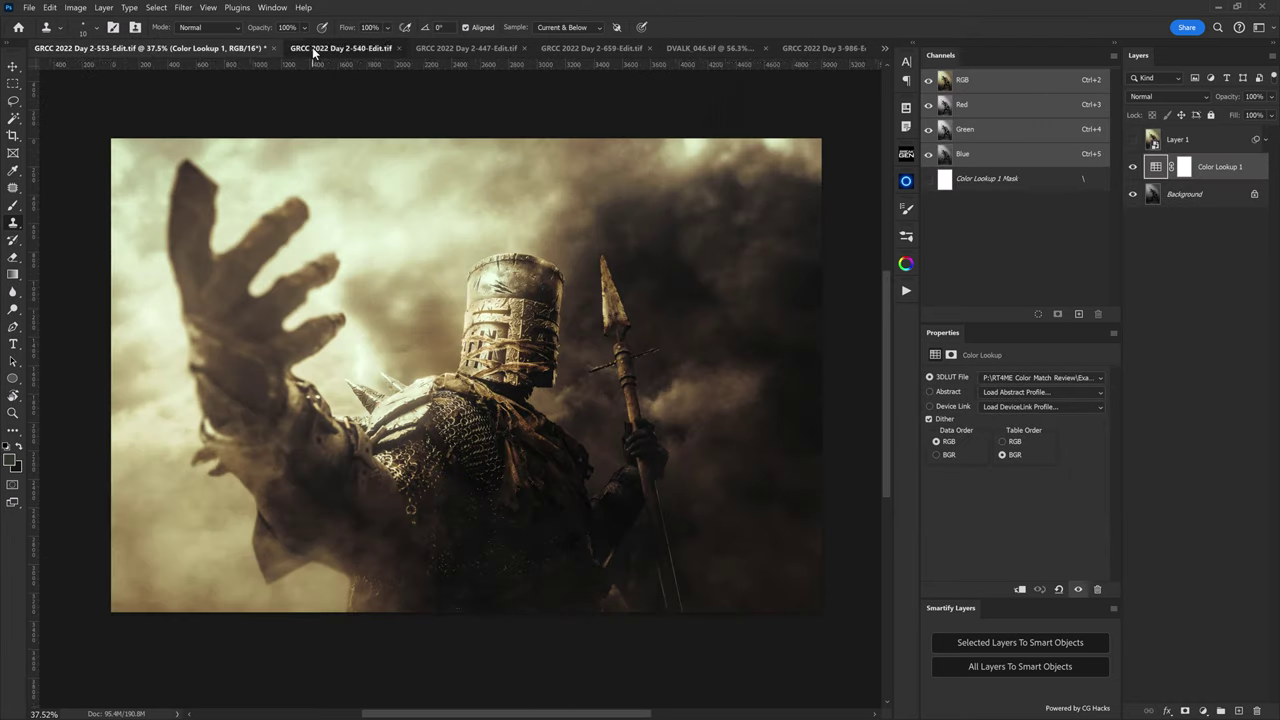
# Apply the same Color Lookup grade to the Batman photo, compare it on and off, then select Layer 1
pyautogui.click(486, 47)
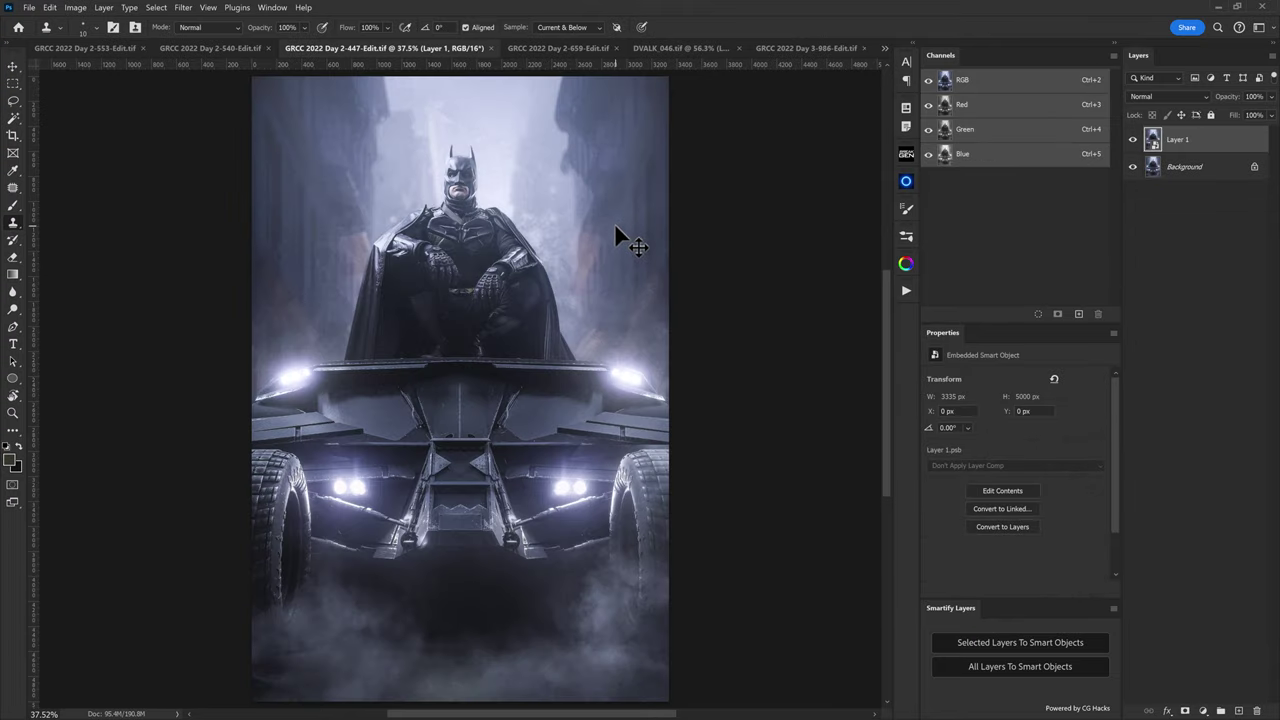
pyautogui.press('F2')
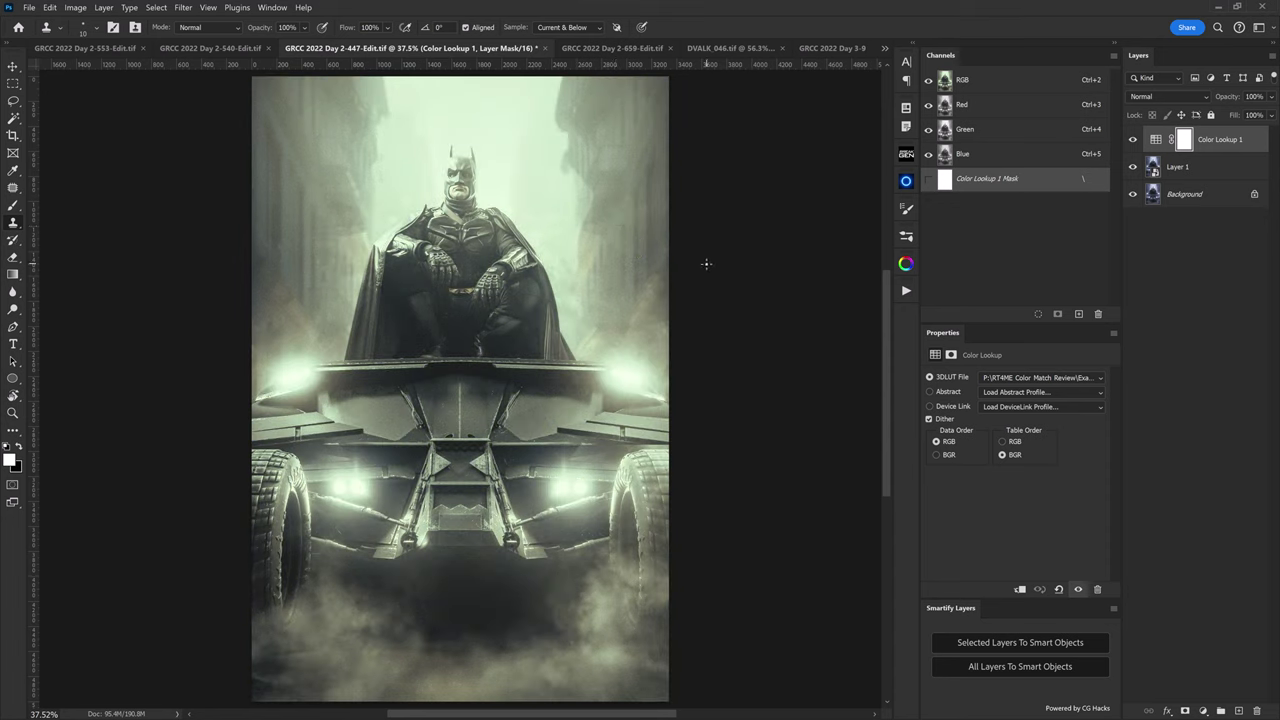
pyautogui.click(1133, 140)
pyautogui.click(1133, 140)
pyautogui.click(1133, 140)
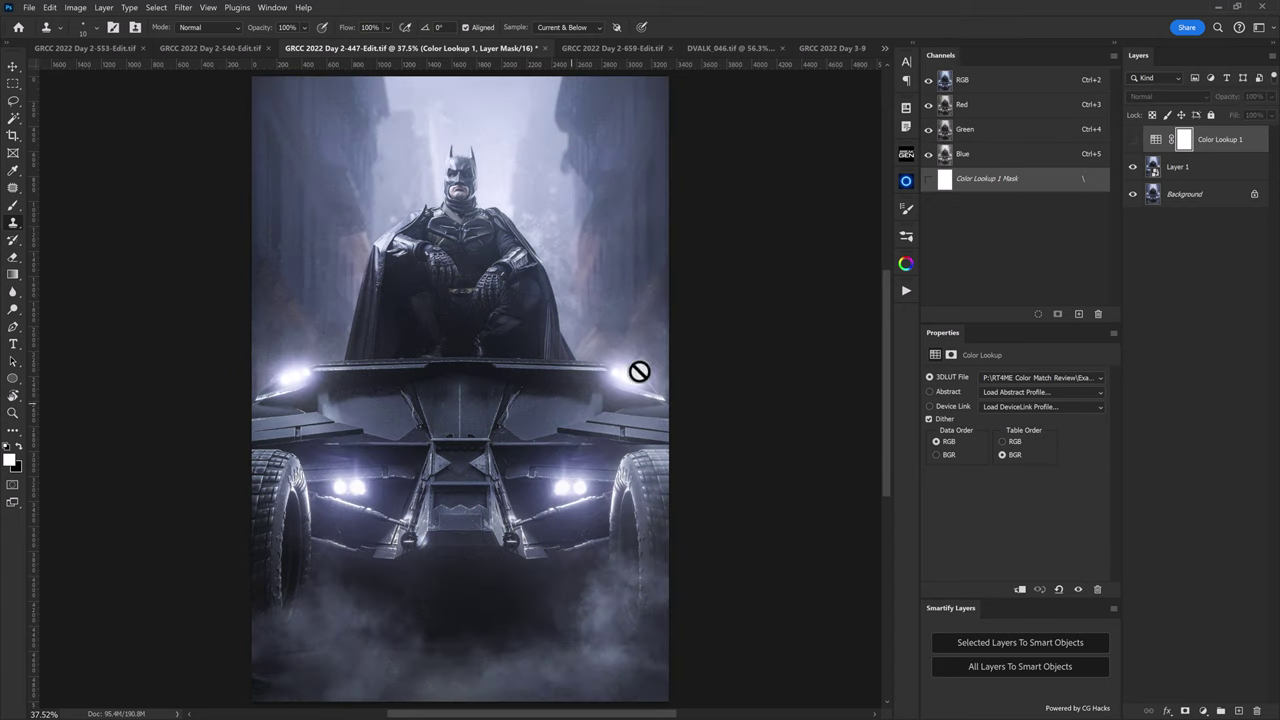
pyautogui.click(1133, 140)
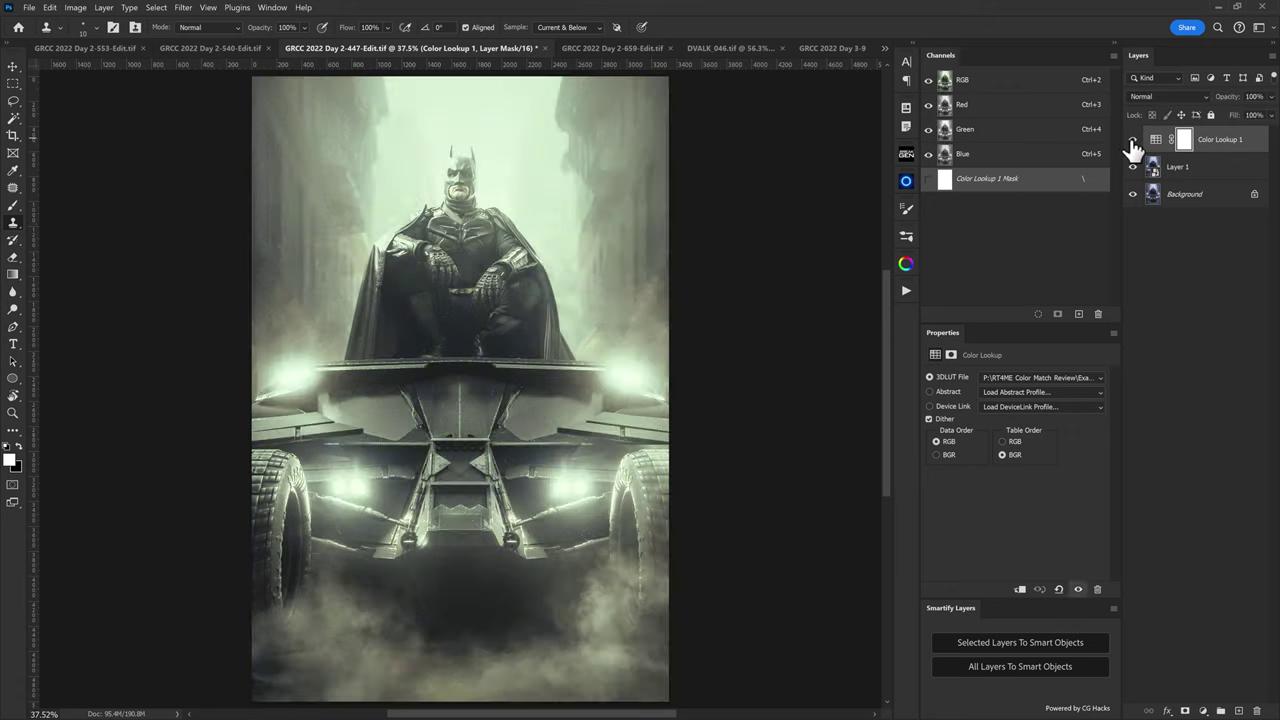
pyautogui.click(1188, 172)
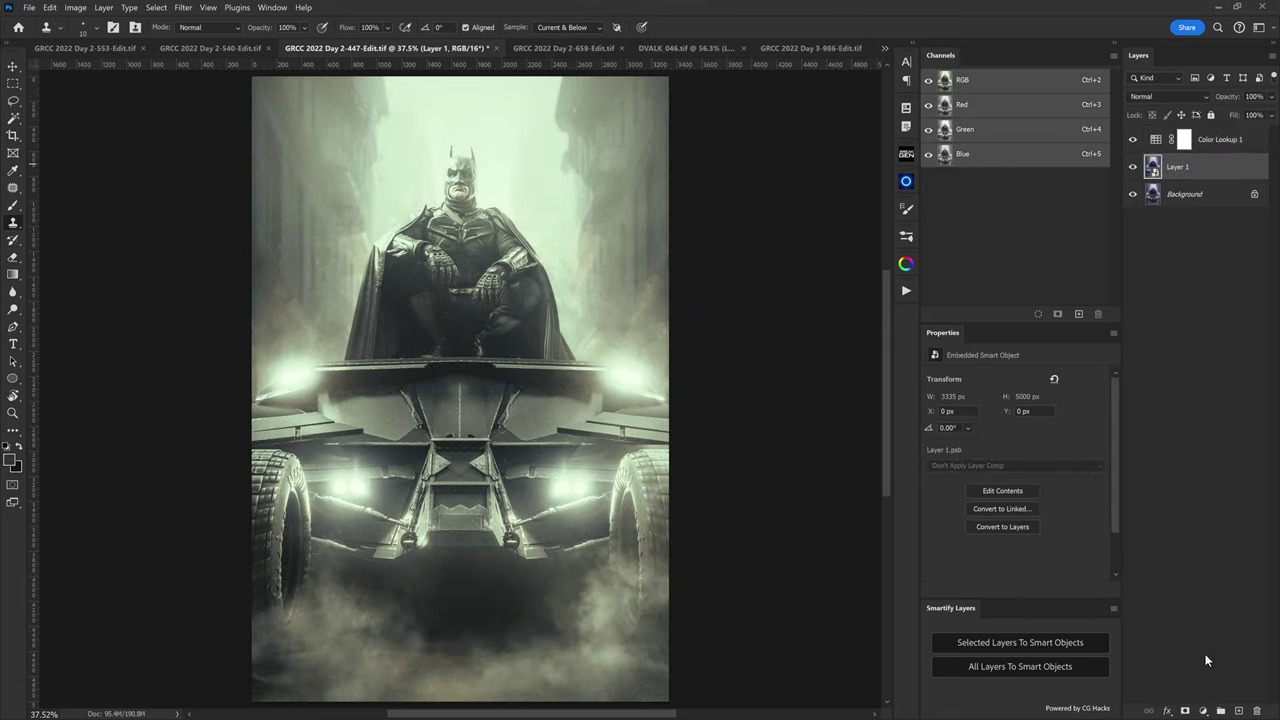
# Add a Curves adjustment raising the black point and lowering the midtones, then toggle it to compare
pyautogui.click(1203, 710)
pyautogui.click(1190, 536)
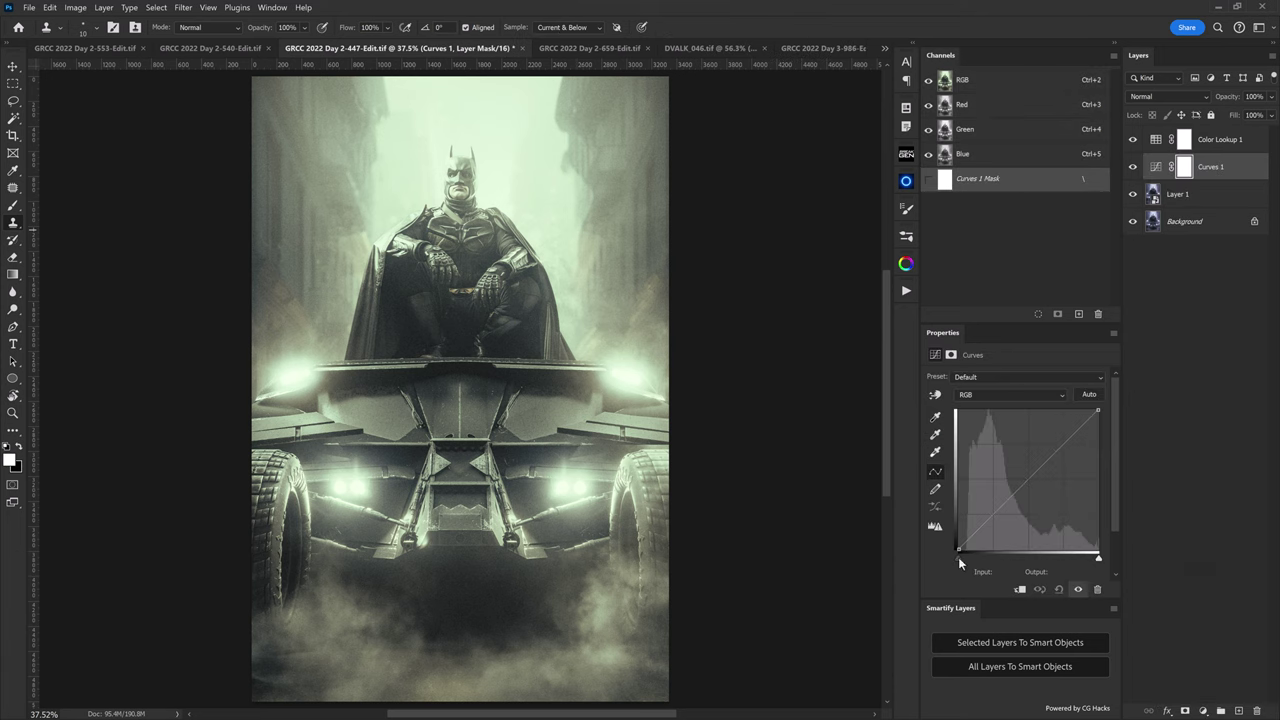
pyautogui.moveTo(958, 558); pyautogui.dragTo(965, 559)
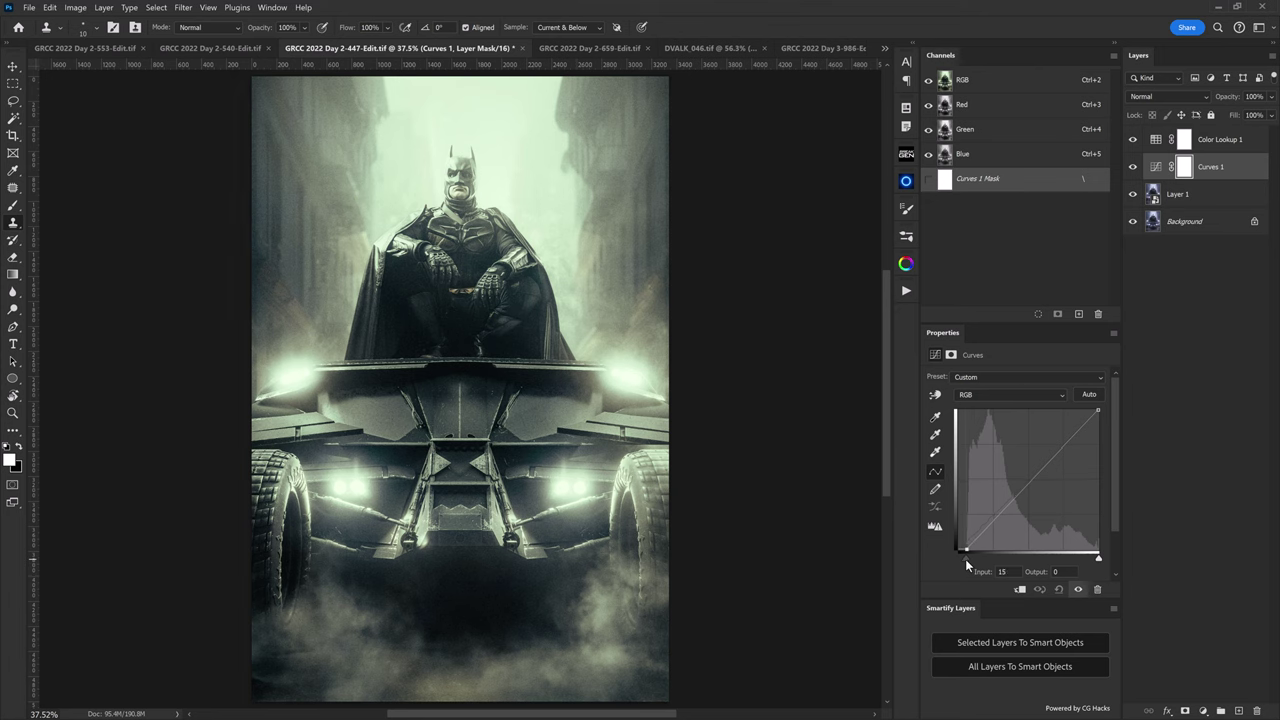
pyautogui.moveTo(1005, 508); pyautogui.dragTo(1006, 520)
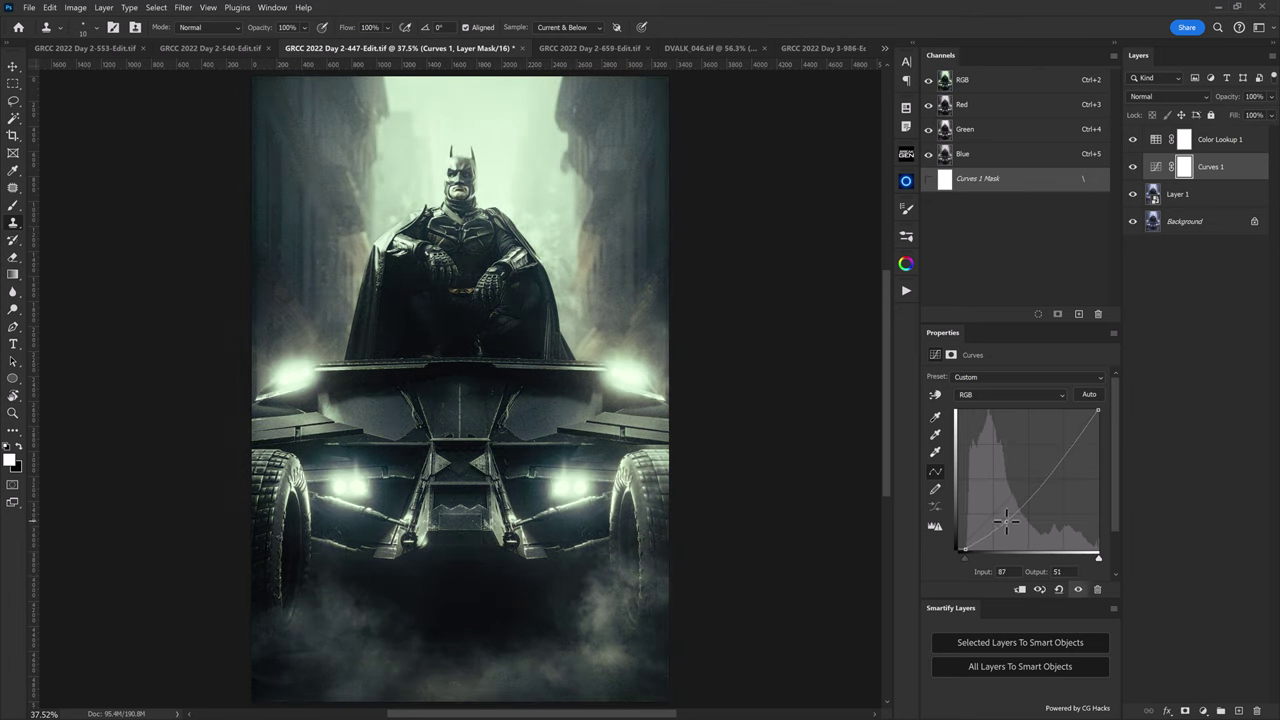
pyautogui.click(1133, 167)
pyautogui.click(1134, 168)
# Compare the Batman image against the knight photo, then select Layer 1 again
pyautogui.click(209, 47)
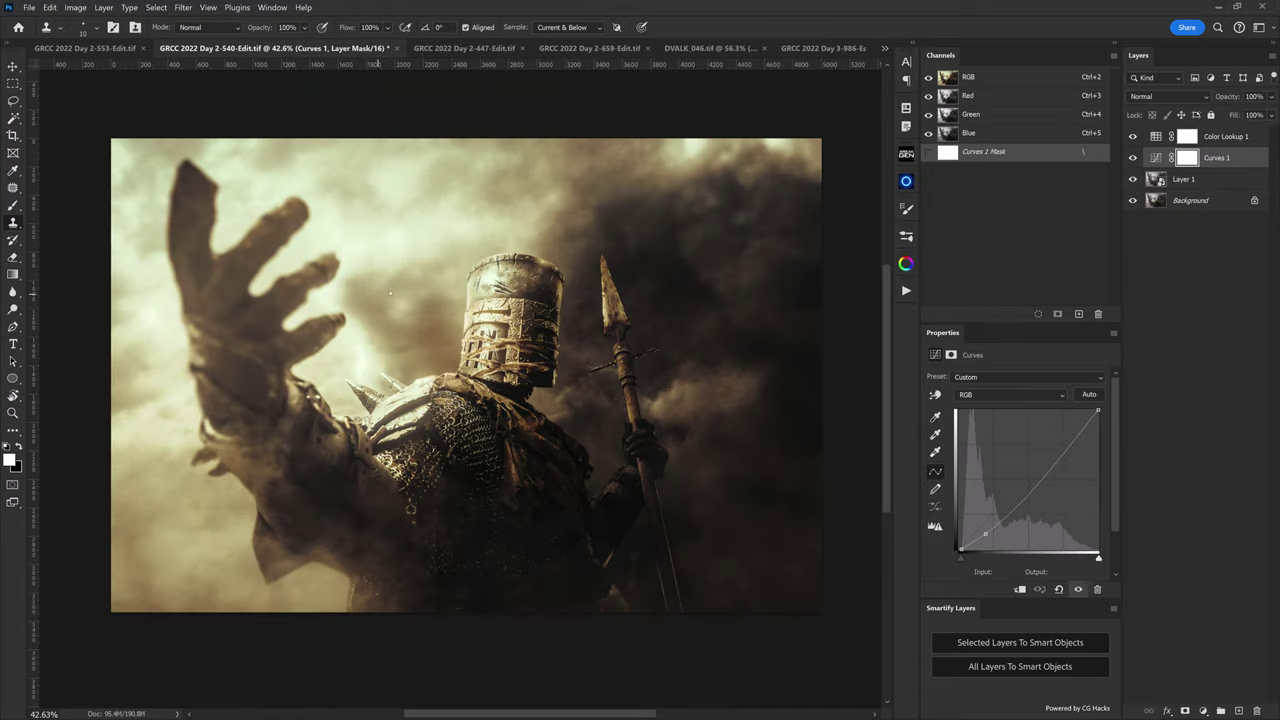
pyautogui.click(447, 43)
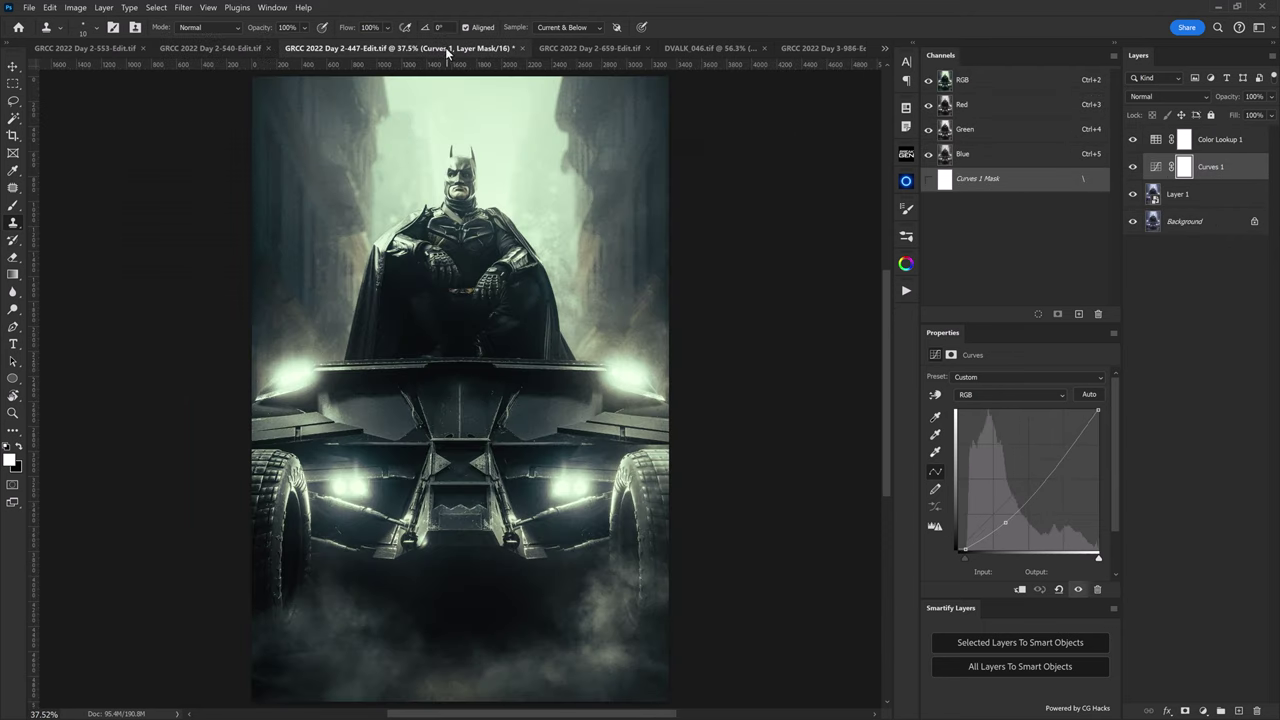
pyautogui.click(1172, 197)
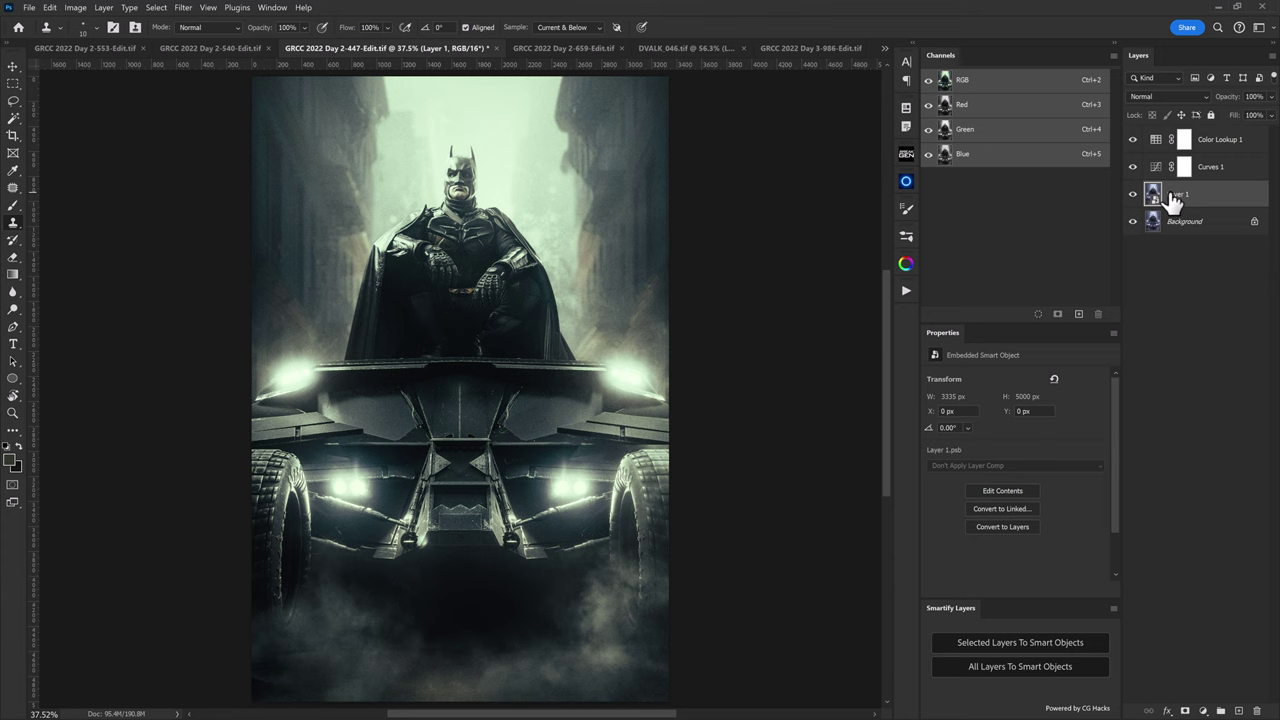
# Add a Black & White adjustment at 45% fill above Layer 1, compare it, and leave it hidden
pyautogui.click(1204, 710)
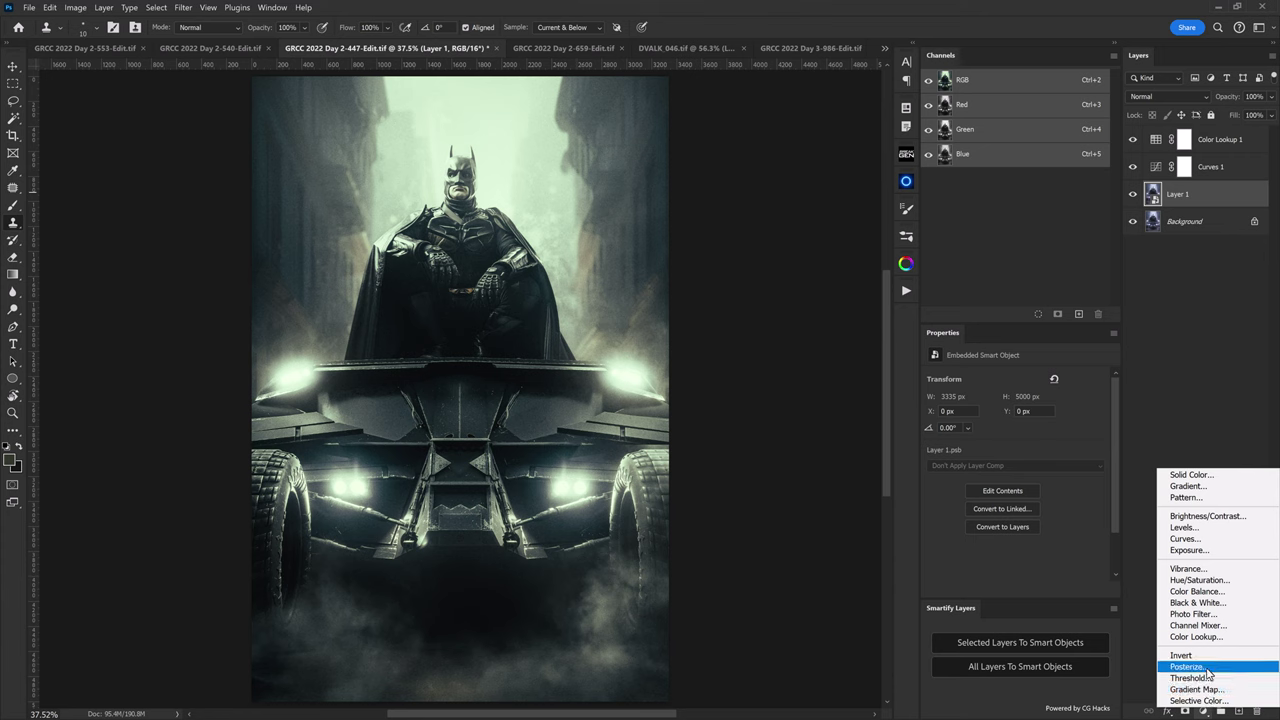
pyautogui.click(1197, 602)
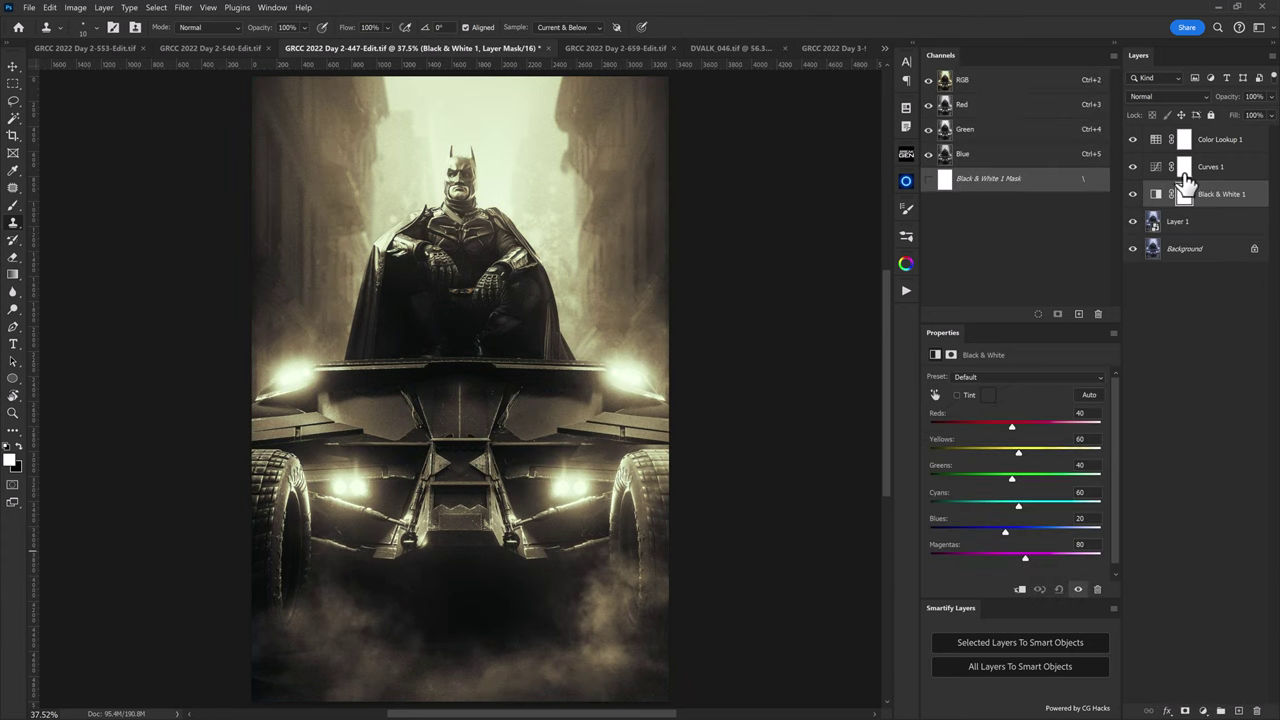
pyautogui.moveTo(1234, 116); pyautogui.dragTo(1210, 136)
pyautogui.click(1156, 194)
pyautogui.click(1134, 194)
pyautogui.click(1134, 194)
pyautogui.click(1134, 194)
pyautogui.click(1134, 194)
pyautogui.click(1136, 197)
pyautogui.click(1136, 197)
pyautogui.click(1136, 197)
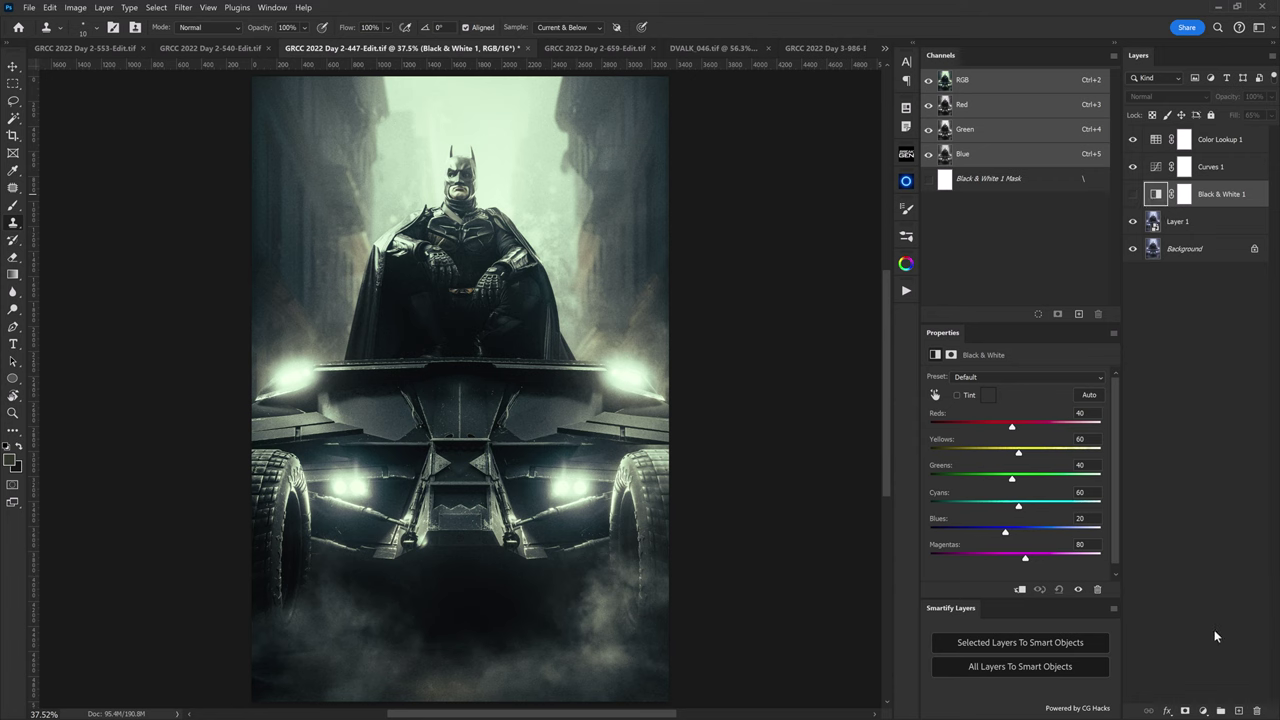
# Add a Curves adjustment that sets a neutral grey from the sky, warming the image
pyautogui.click(1206, 711)
pyautogui.click(1191, 541)
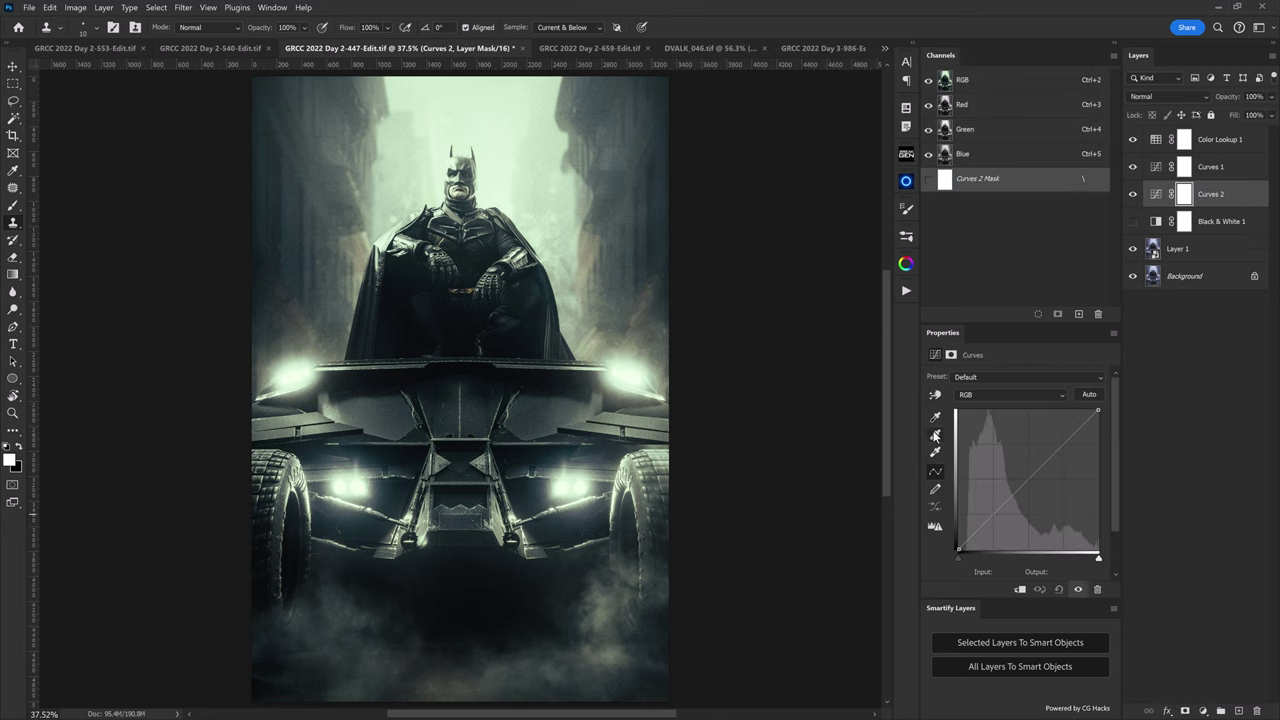
pyautogui.click(935, 436)
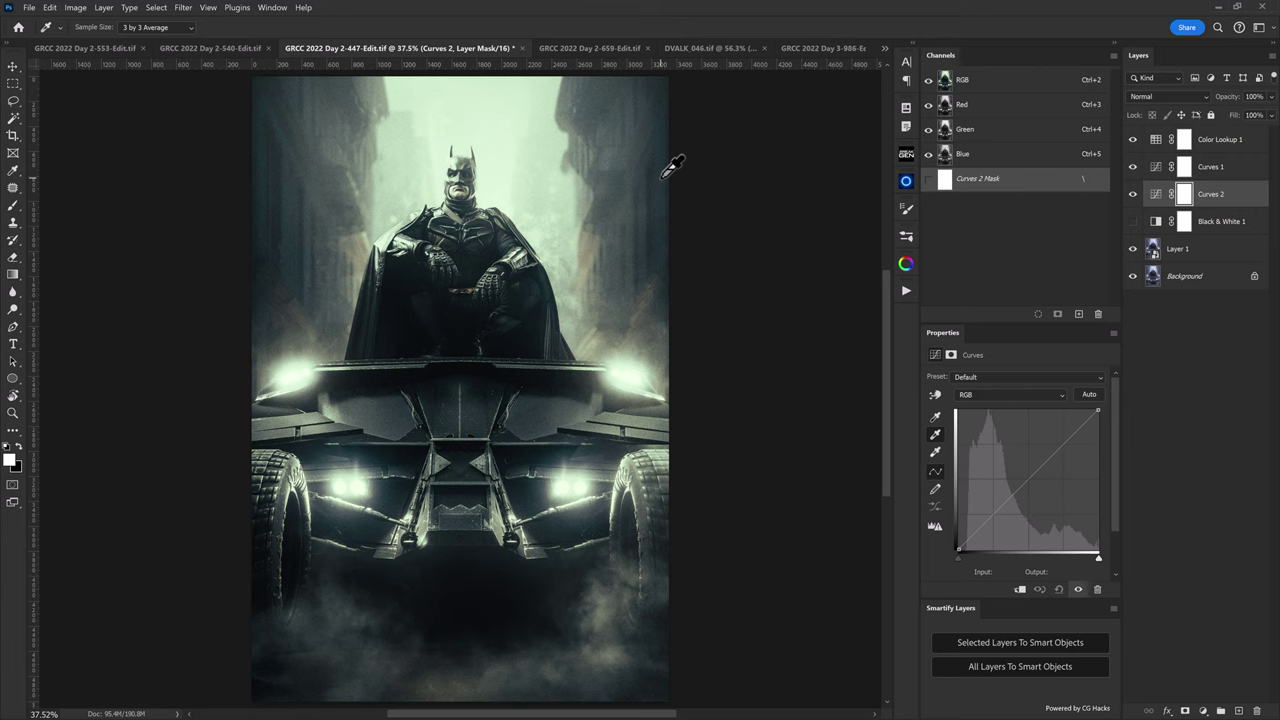
pyautogui.click(661, 177)
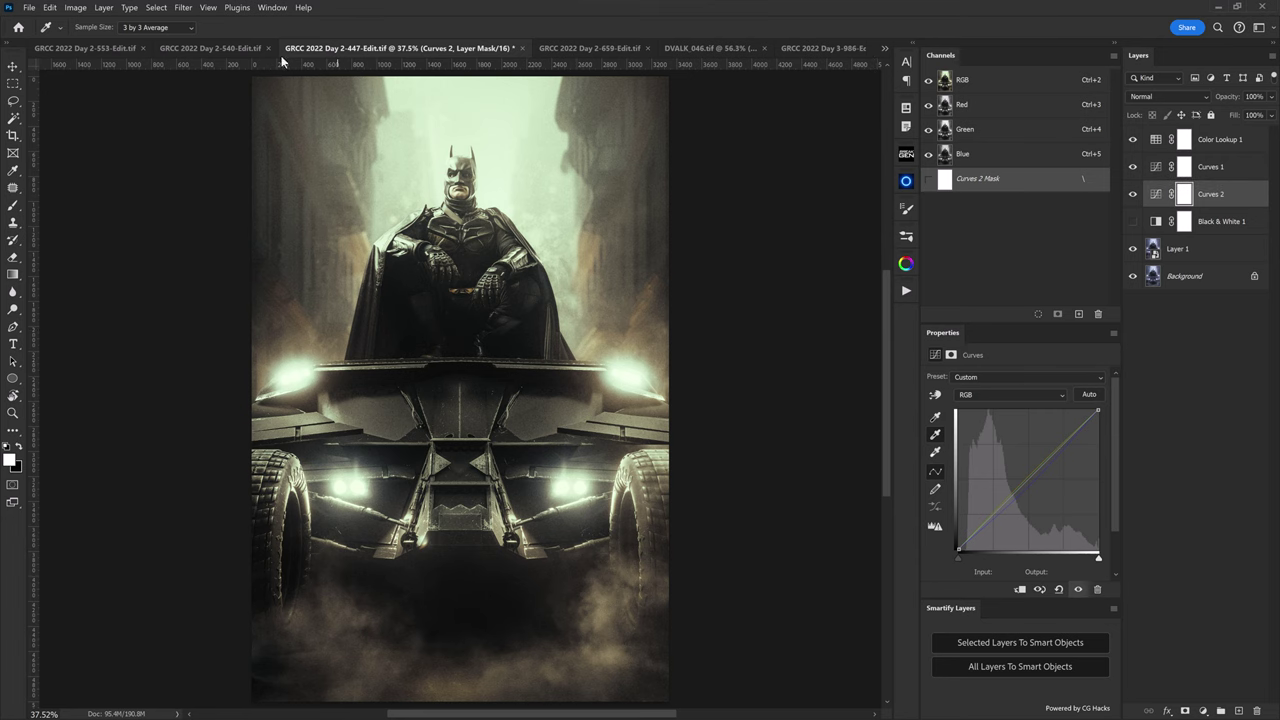
# Flick between the Batman photo and the knight photos to compare the warm grade
pyautogui.click(210, 48)
pyautogui.click(439, 45)
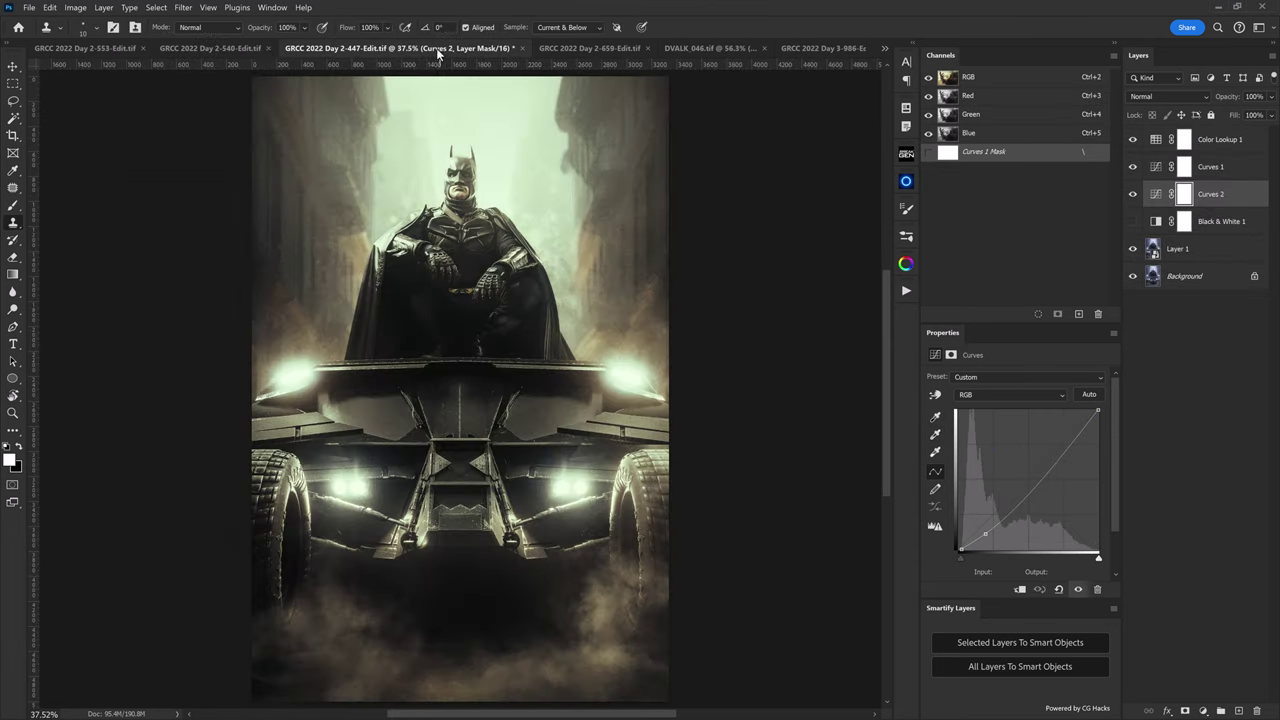
pyautogui.click(218, 45)
pyautogui.click(440, 45)
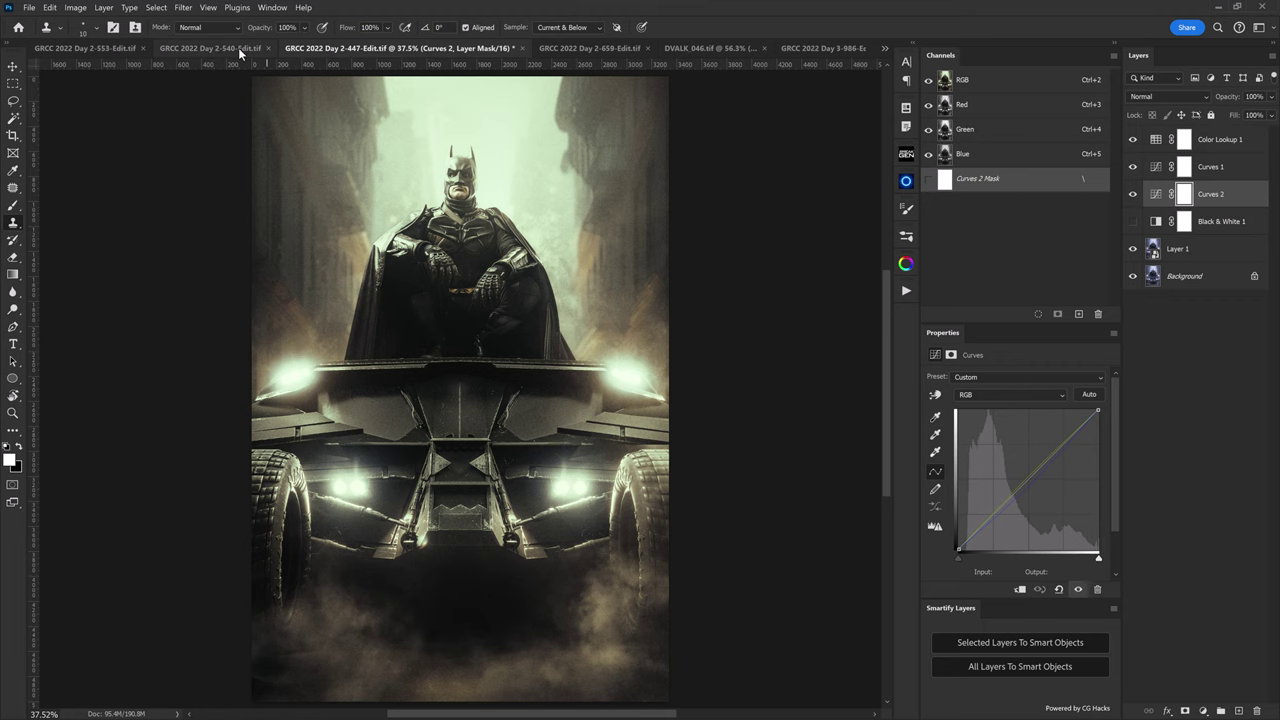
pyautogui.click(176, 47)
pyautogui.click(111, 44)
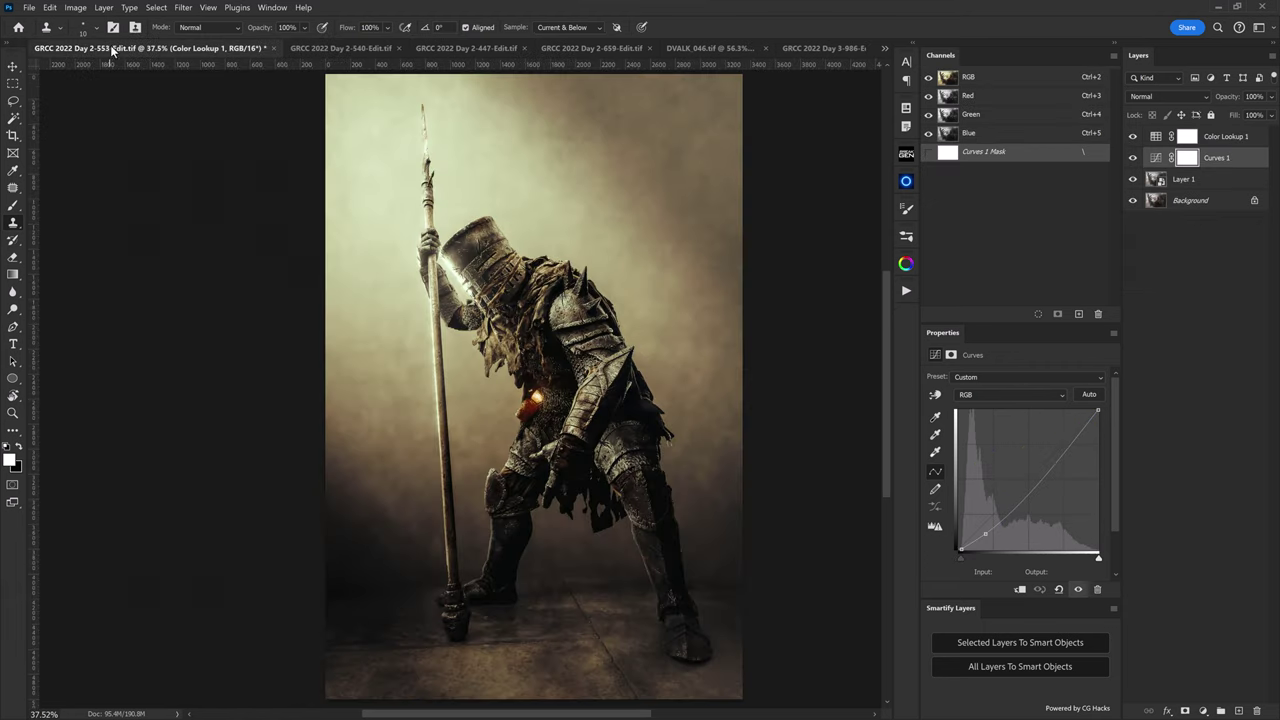
pyautogui.click(445, 49)
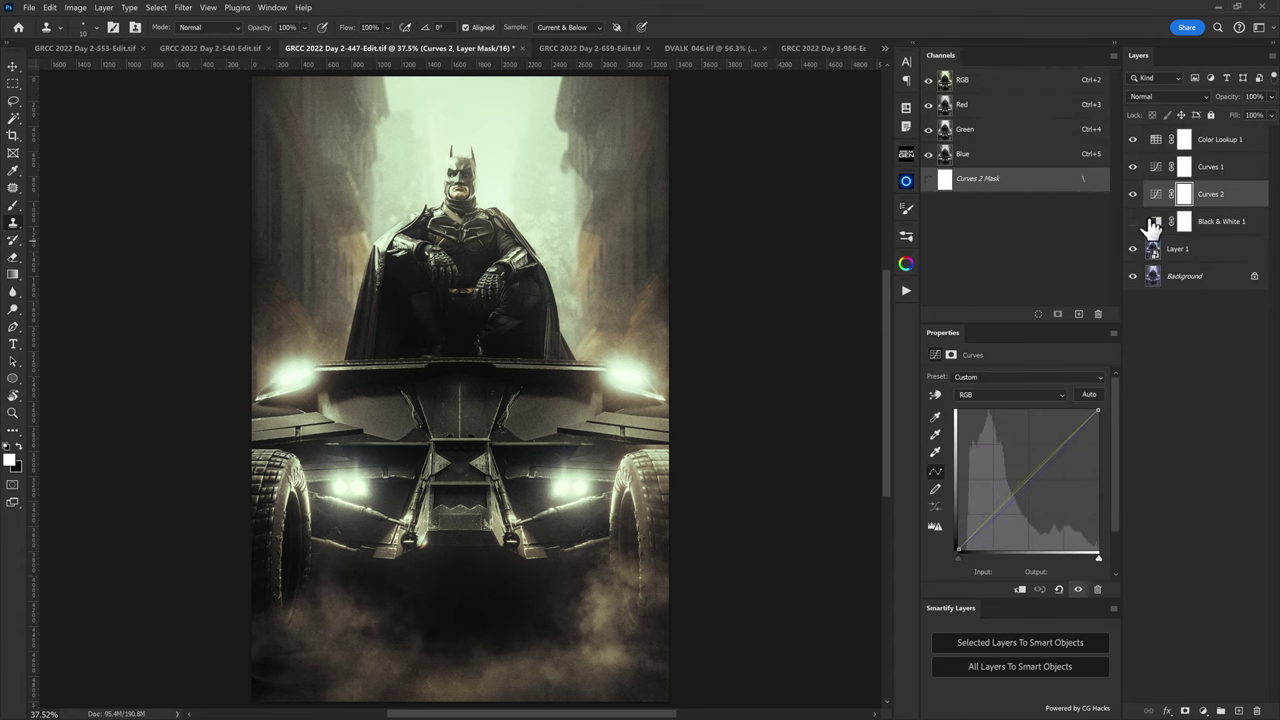
# Duplicate the Color Lookup 1 layer
pyautogui.moveTo(1097, 410); pyautogui.dragTo(1108, 386)
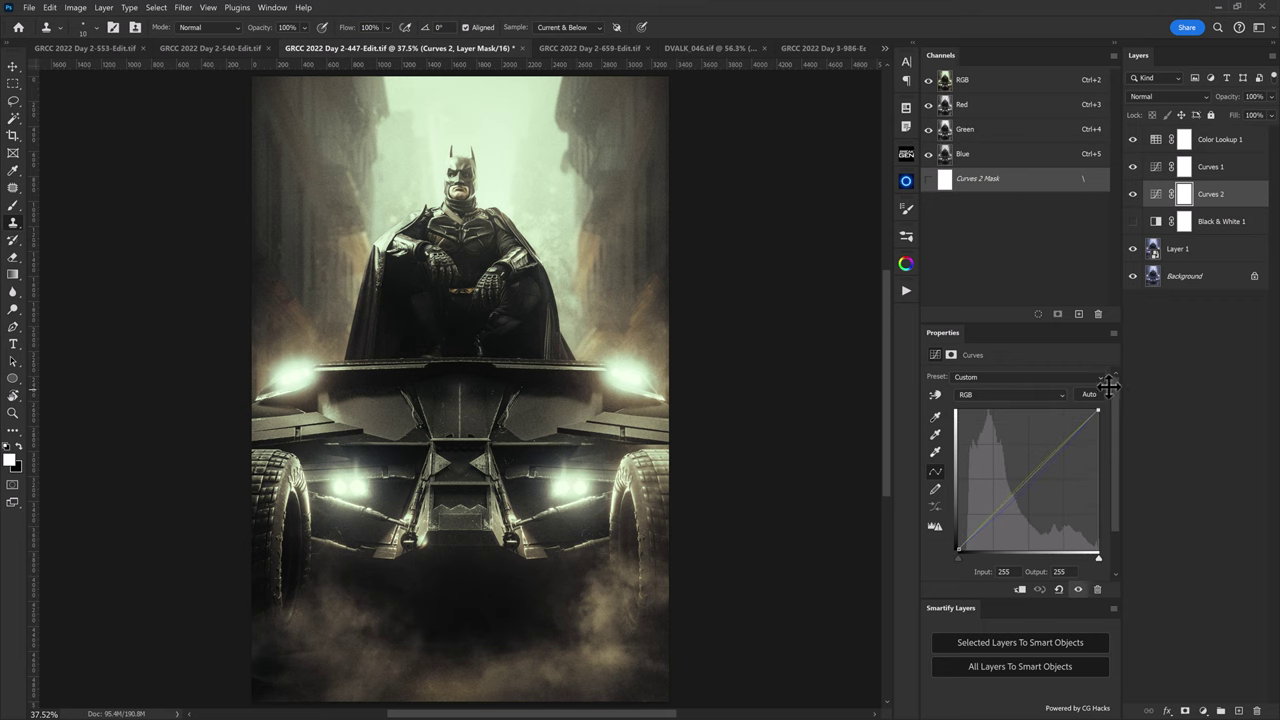
pyautogui.click(1200, 145)
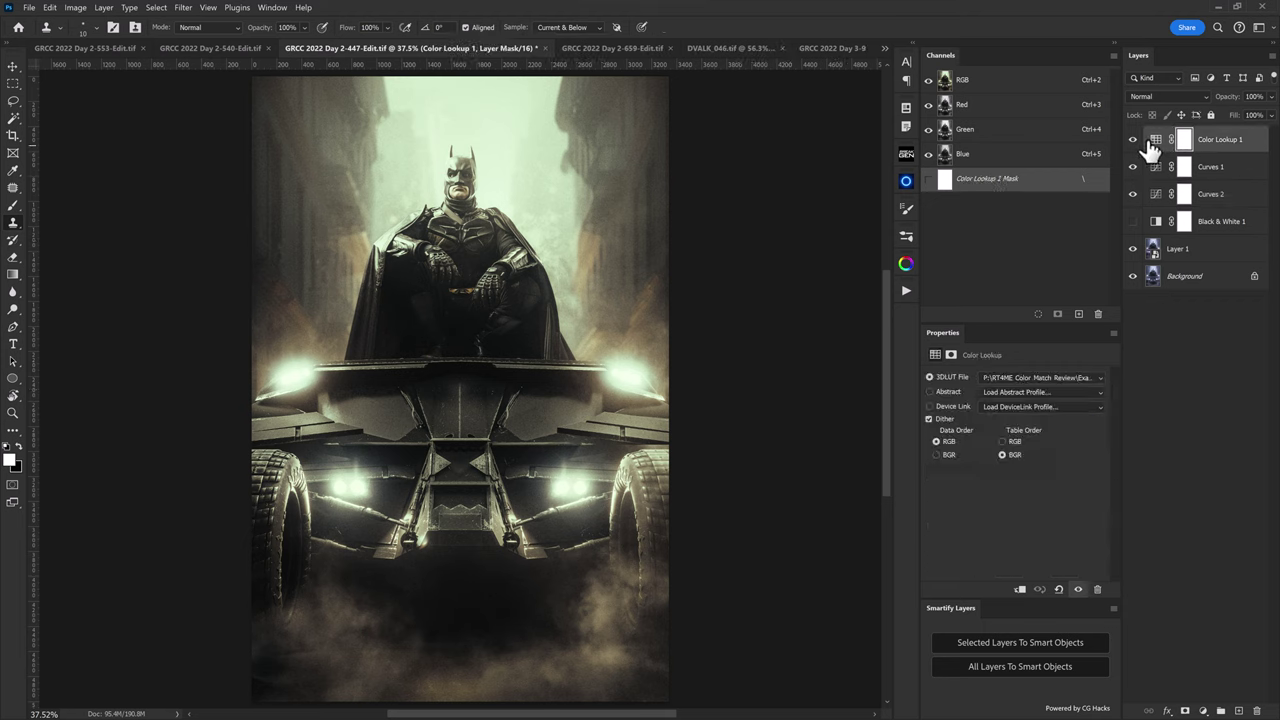
pyautogui.moveTo(1150, 148); pyautogui.dragTo(1162, 147)
# Toggle the two Curves layers off and on to compare, keeping Color Lookup 1 visible
pyautogui.click(1133, 194)
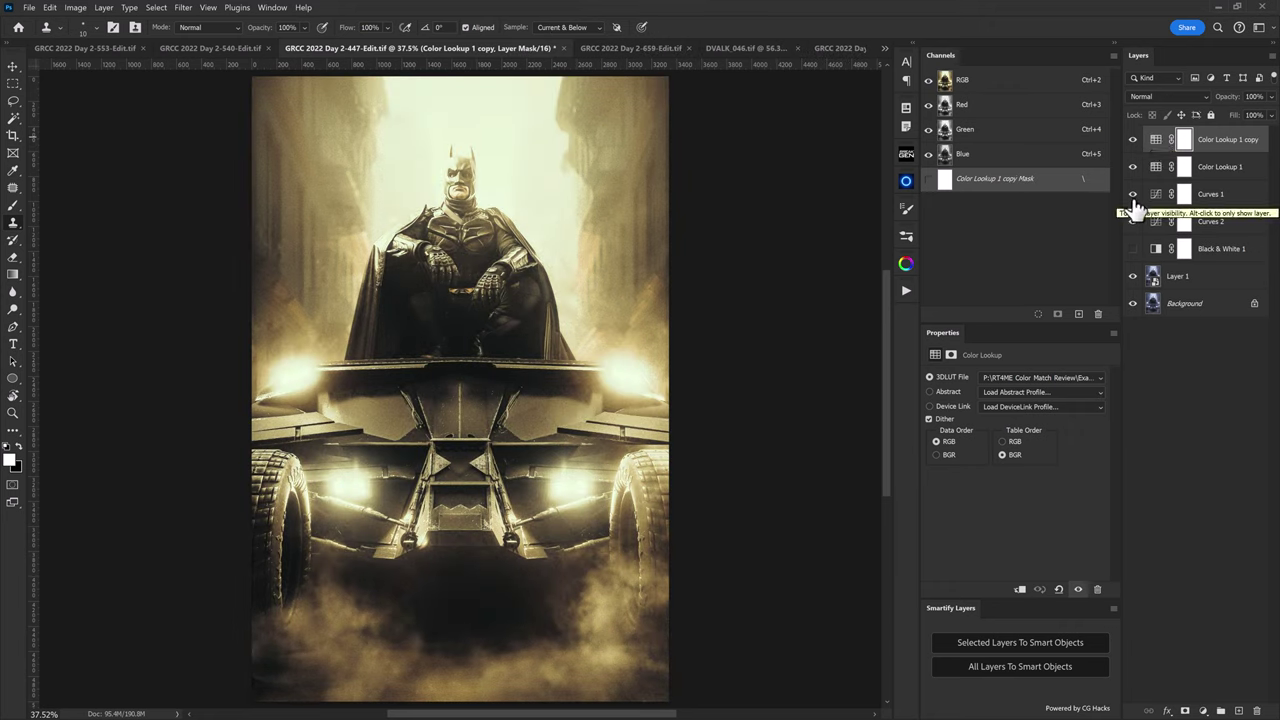
pyautogui.click(1134, 221)
pyautogui.click(1133, 221)
pyautogui.click(1133, 194)
pyautogui.click(1133, 166)
# Set the Color Lookup 1 copy's fill to 50%
pyautogui.click(1156, 139)
pyautogui.moveTo(1237, 118); pyautogui.dragTo(1205, 145)
pyautogui.press('Return')
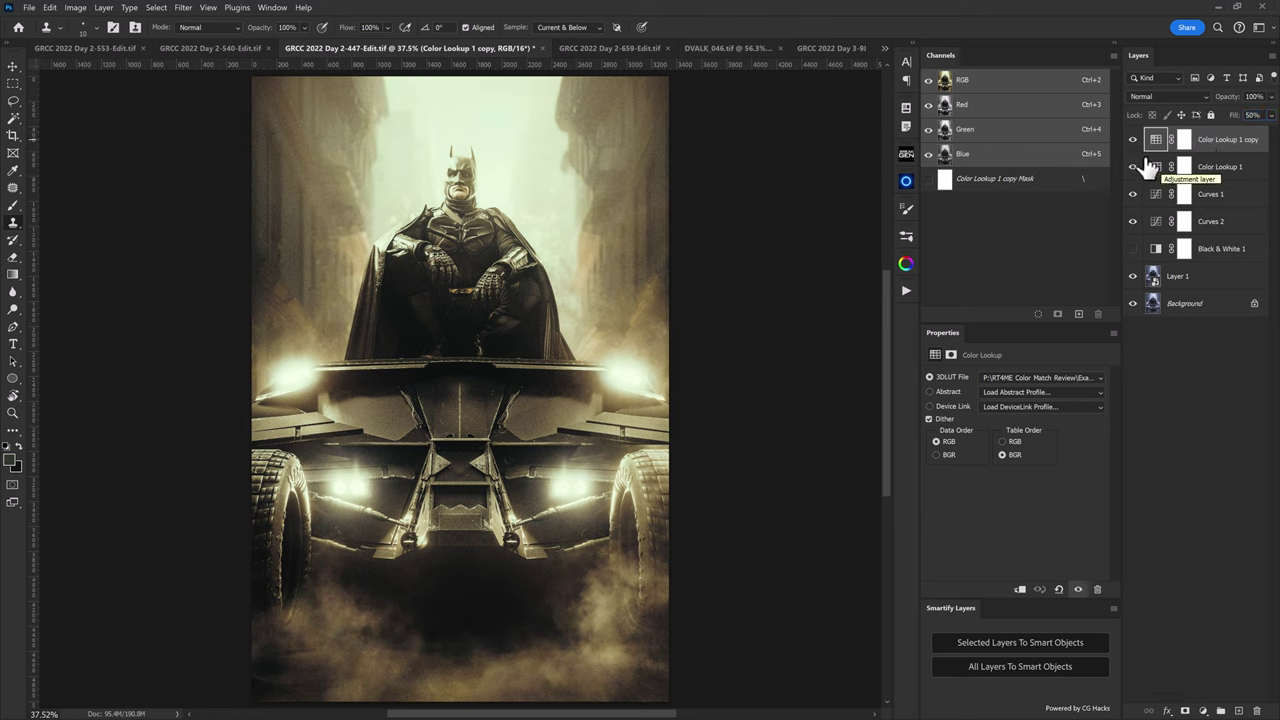
pyautogui.click(236, 50)
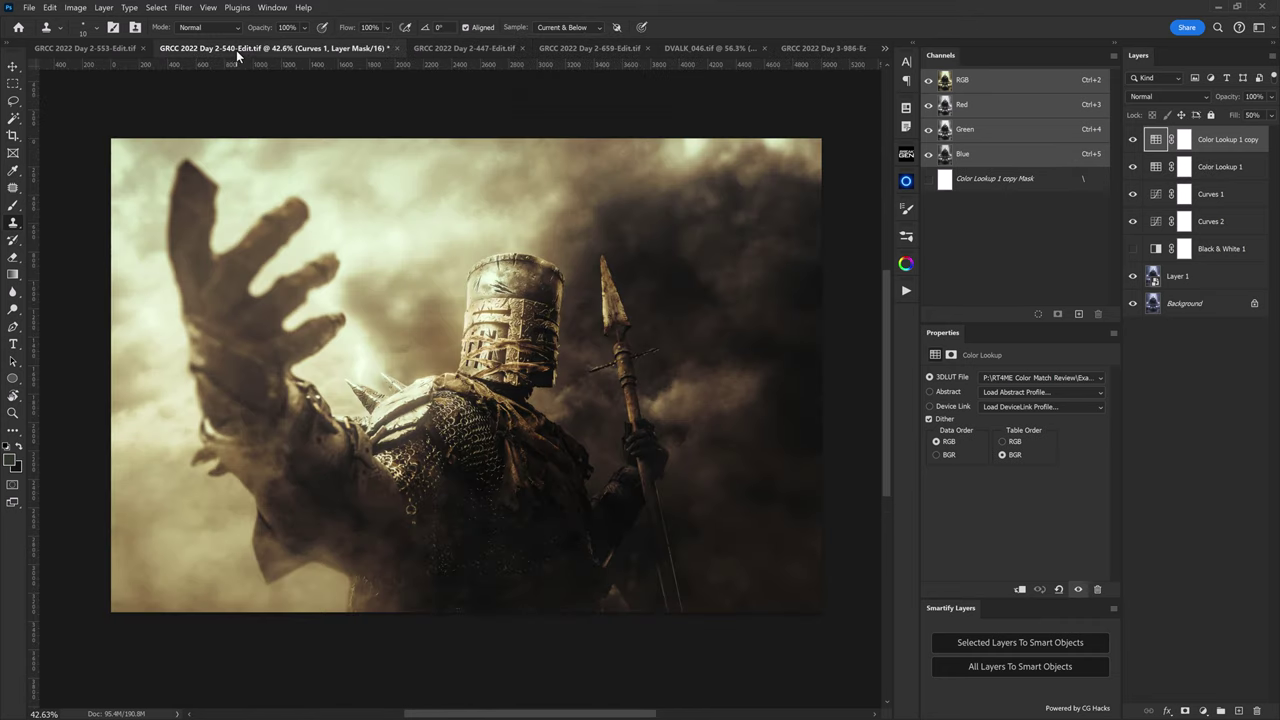
pyautogui.click(445, 47)
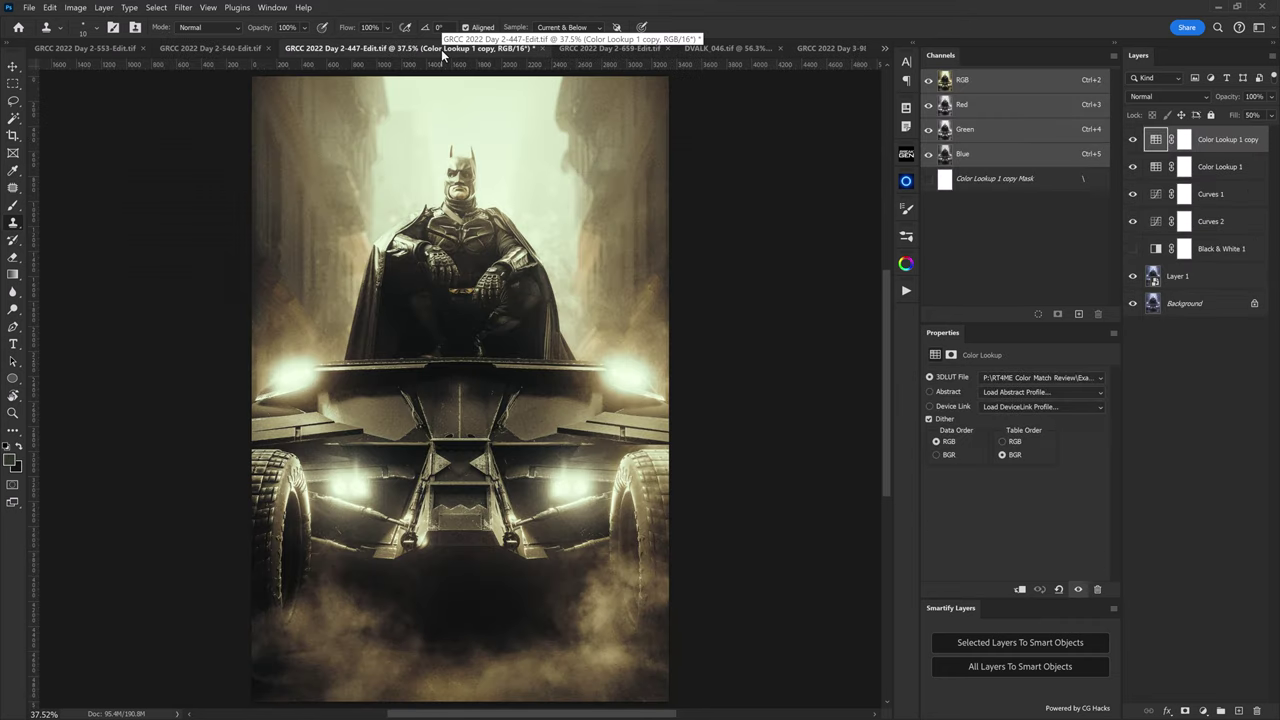